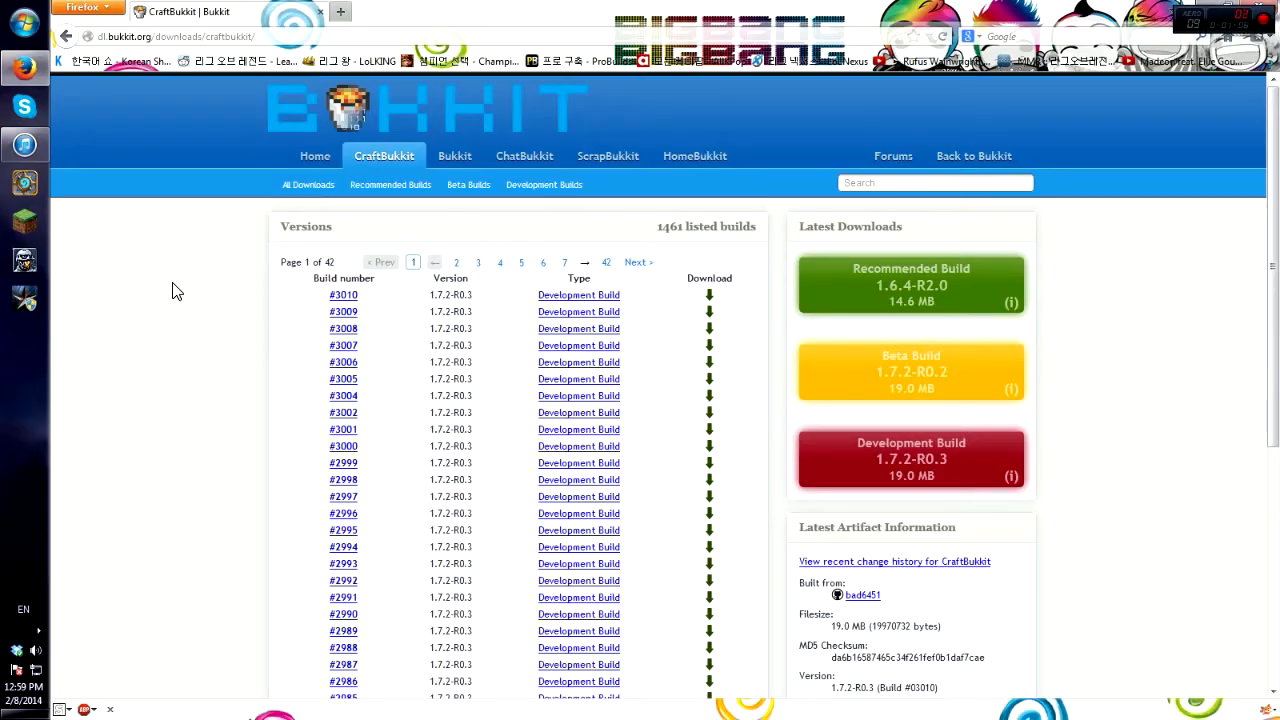
Step: Download the recommended CraftBukkit 1.6.4-R2.0 jar and save it in GG I WIN > Minecraft Server V2.0
{"action": "scroll", "coordinate": [172, 291], "scroll_direction": "down", "scroll_amount": 3}
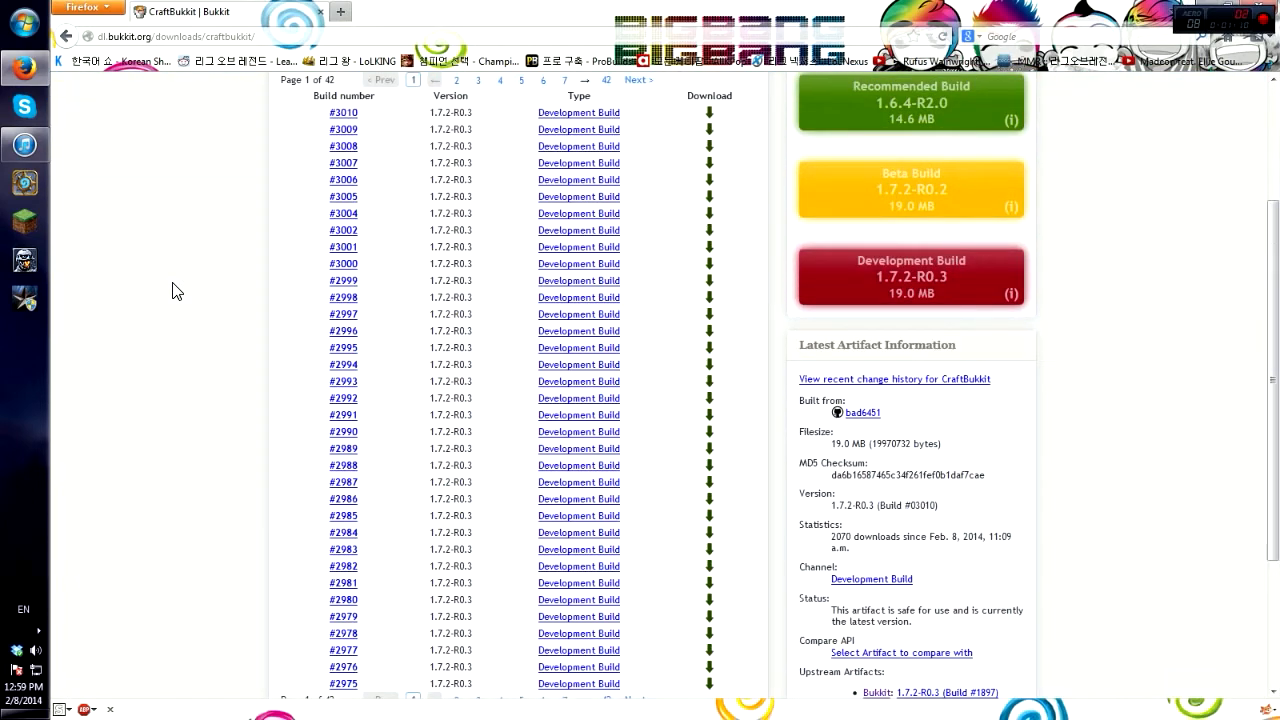
{"action": "scroll", "coordinate": [172, 291], "scroll_direction": "up", "scroll_amount": 3}
{"action": "scroll", "coordinate": [172, 291], "scroll_direction": "down", "scroll_amount": 2}
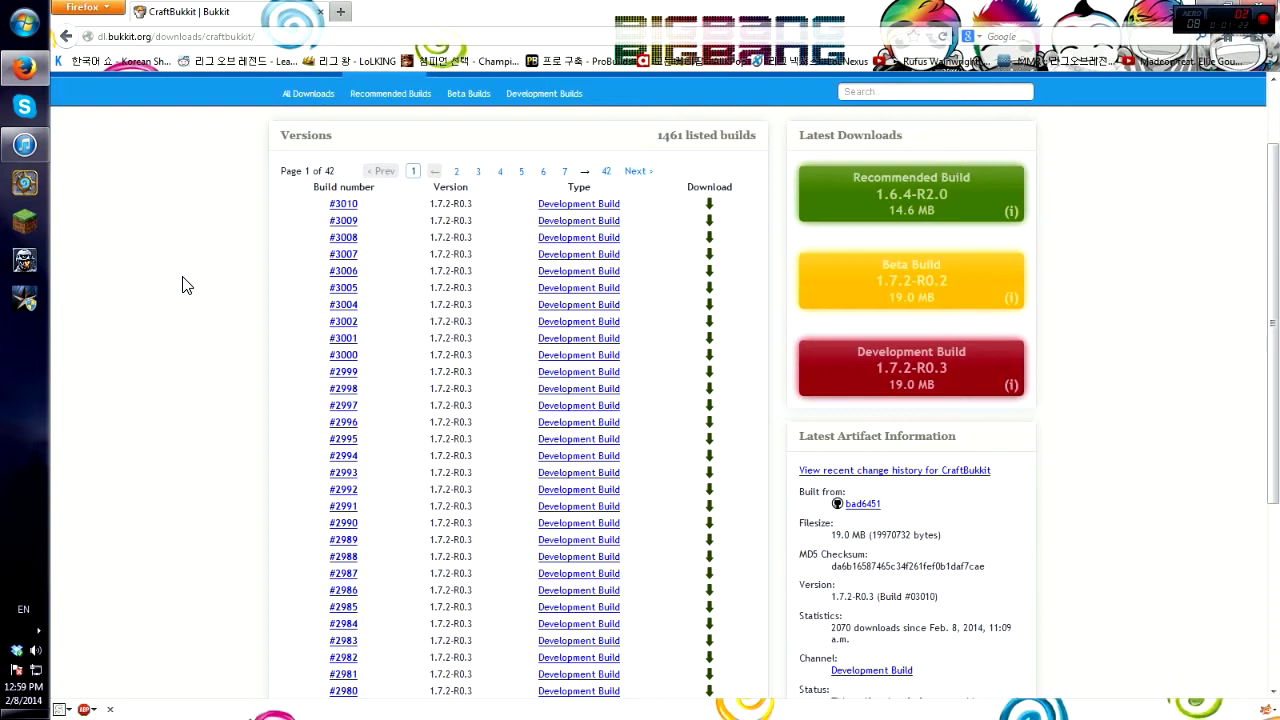
{"action": "left_click", "coordinate": [967, 211]}
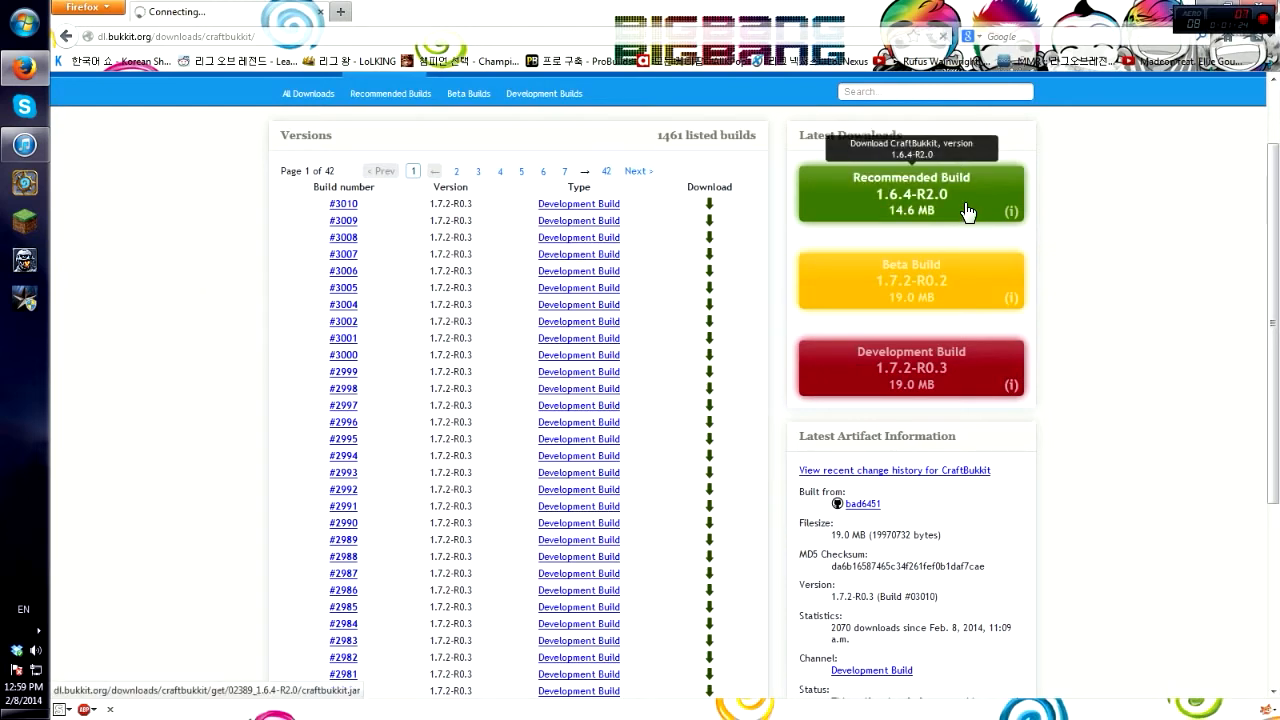
{"action": "left_click", "coordinate": [754, 217]}
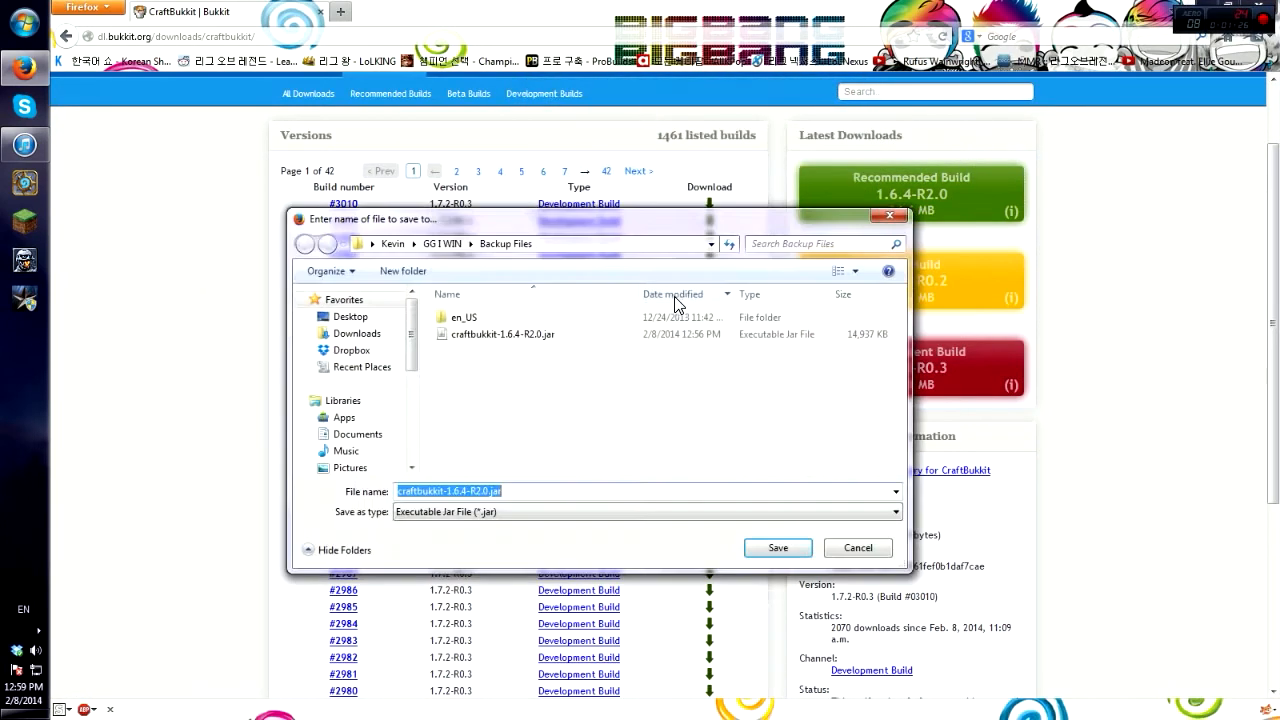
{"action": "left_click", "coordinate": [452, 244]}
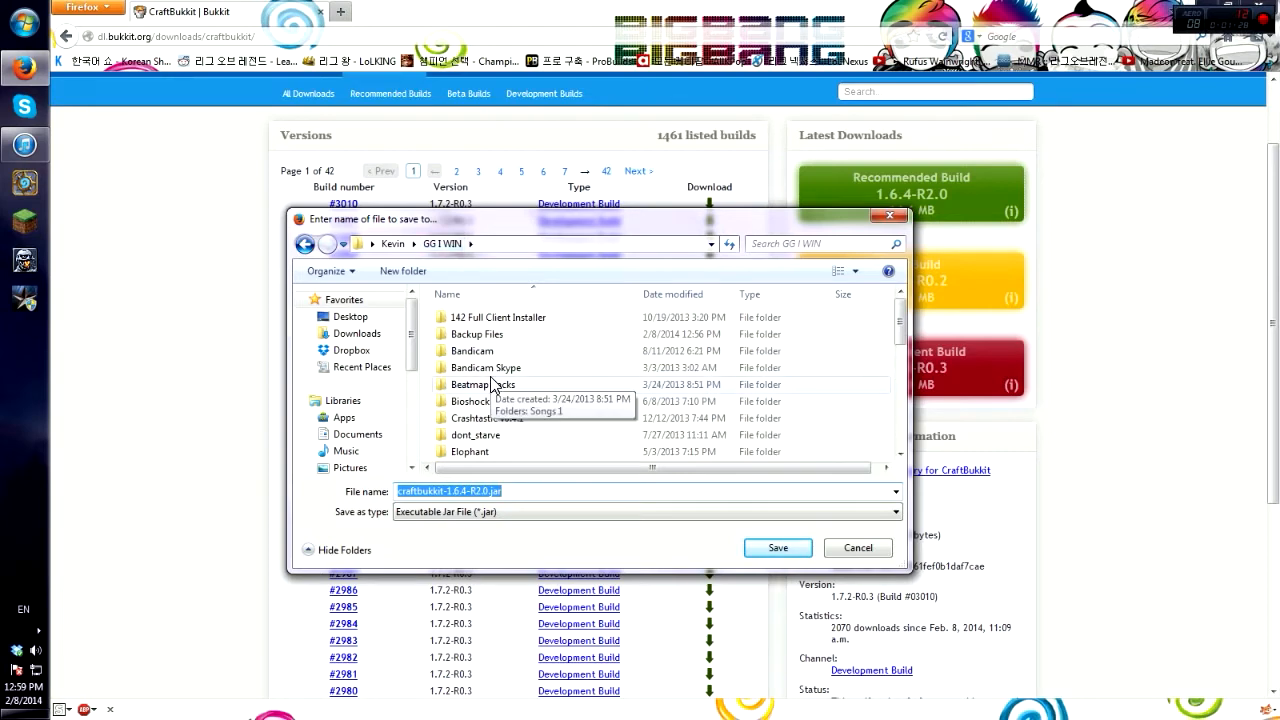
{"action": "left_click", "coordinate": [490, 384]}
{"action": "scroll", "coordinate": [495, 390], "scroll_direction": "down", "scroll_amount": 5}
{"action": "left_click", "coordinate": [528, 369]}
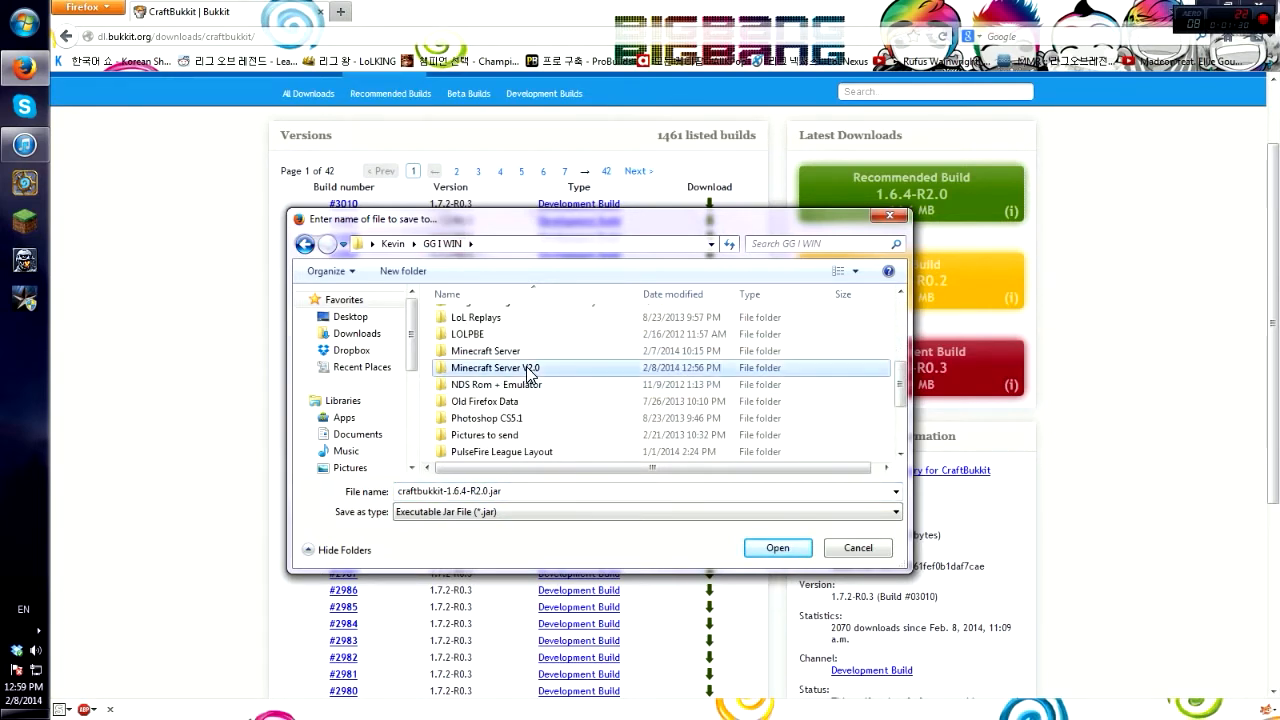
{"action": "double_click", "coordinate": [528, 369]}
{"action": "left_click", "coordinate": [784, 546]}
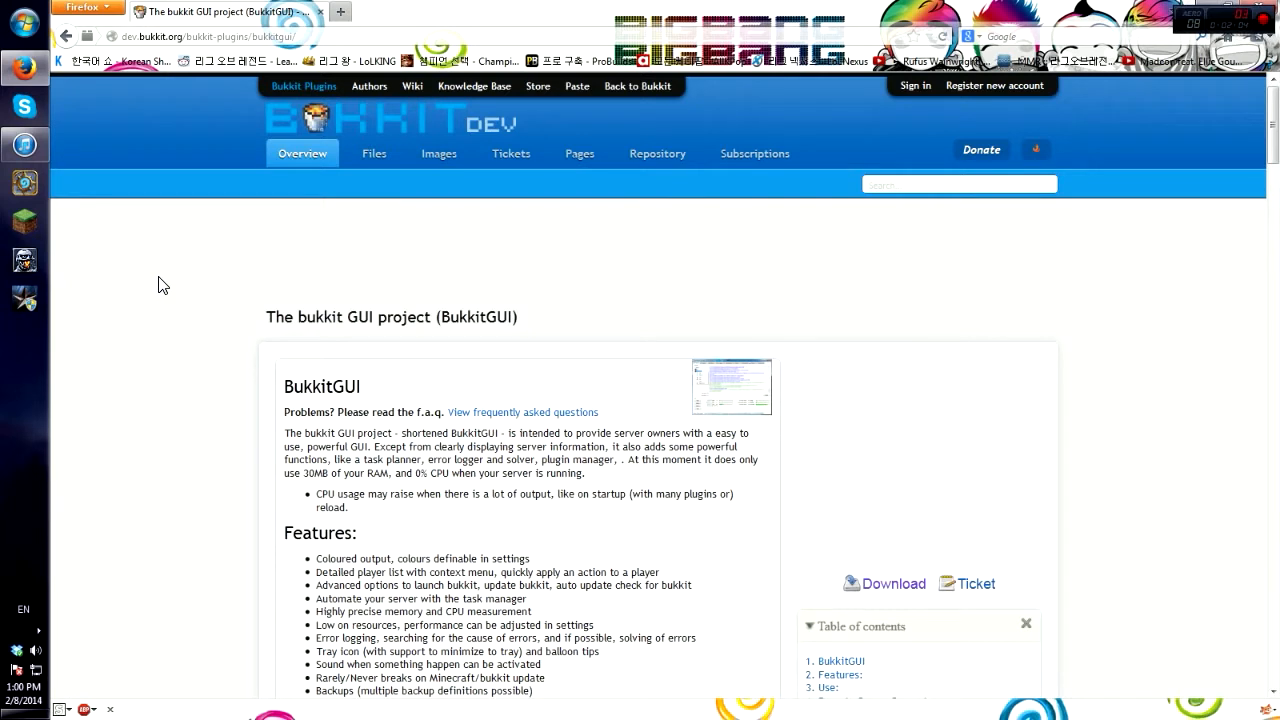
{"action": "scroll", "coordinate": [158, 285], "scroll_direction": "down", "scroll_amount": 2}
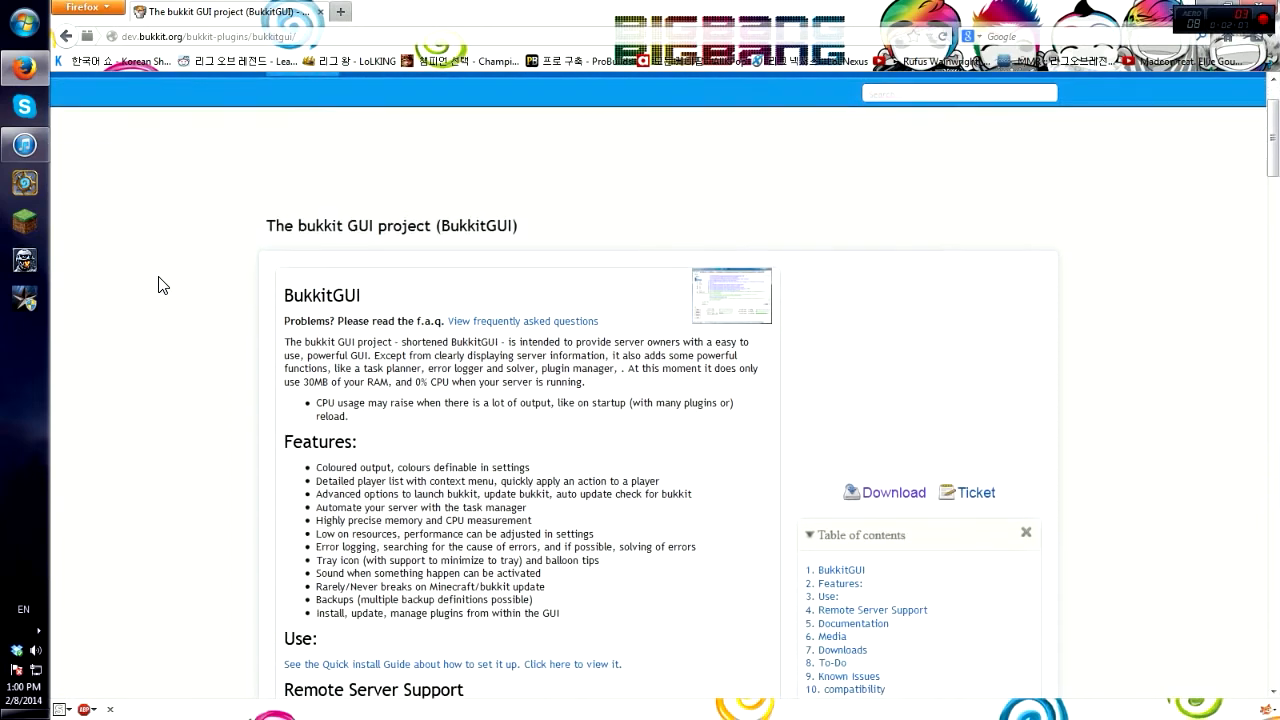
{"action": "scroll", "coordinate": [158, 285], "scroll_direction": "up", "scroll_amount": 2}
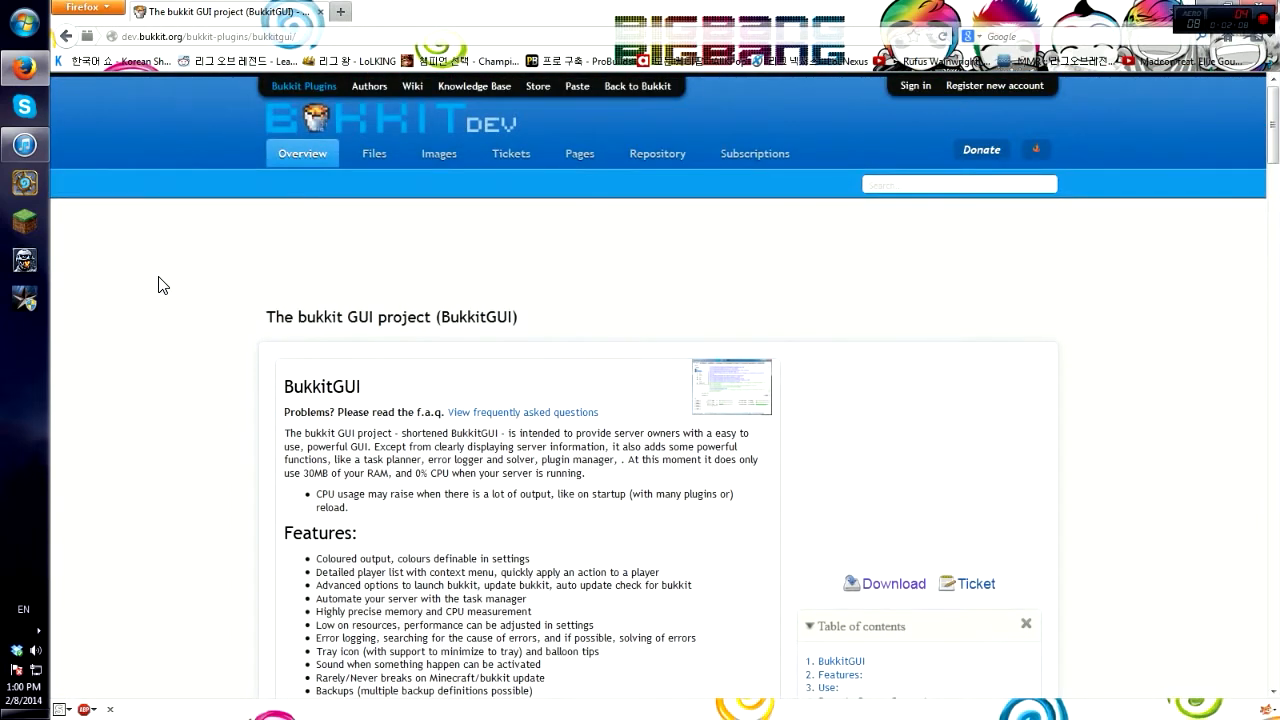
{"action": "scroll", "coordinate": [158, 285], "scroll_direction": "down", "scroll_amount": 4}
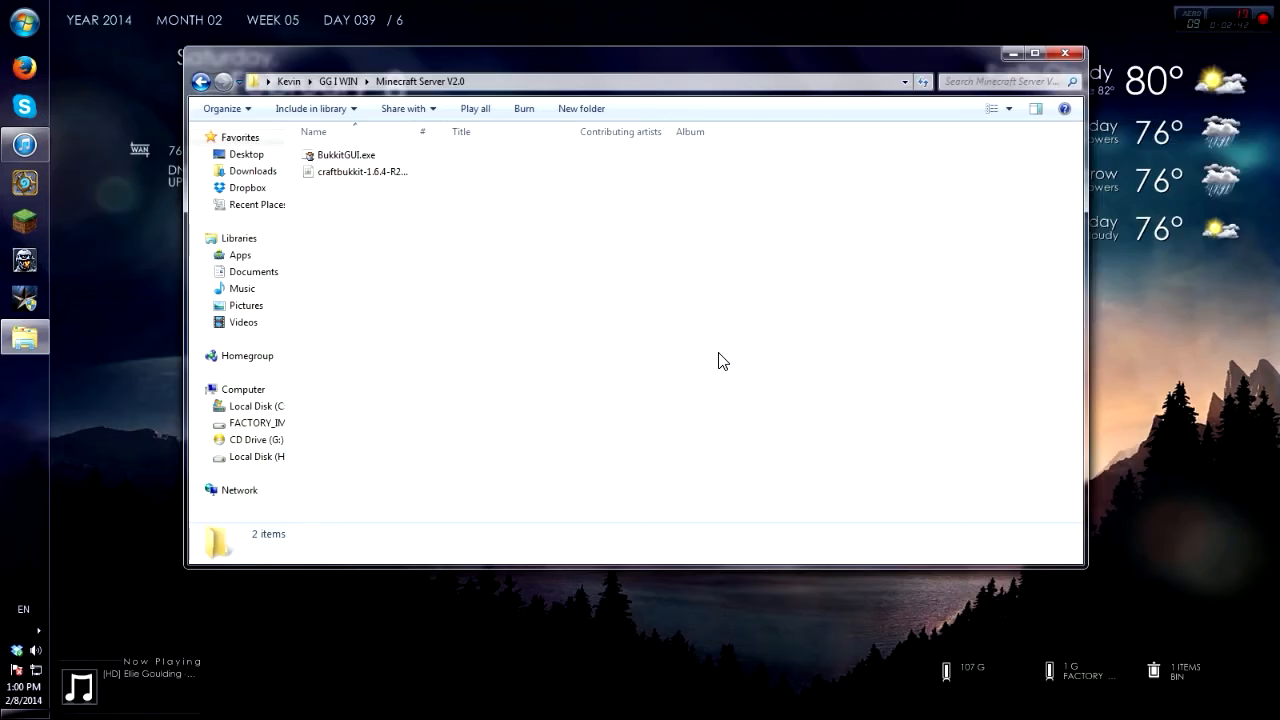
Step: Run BukkitGUI.exe past the security warning and install its update to v1.7.2.530
{"action": "double_click", "coordinate": [403, 160]}
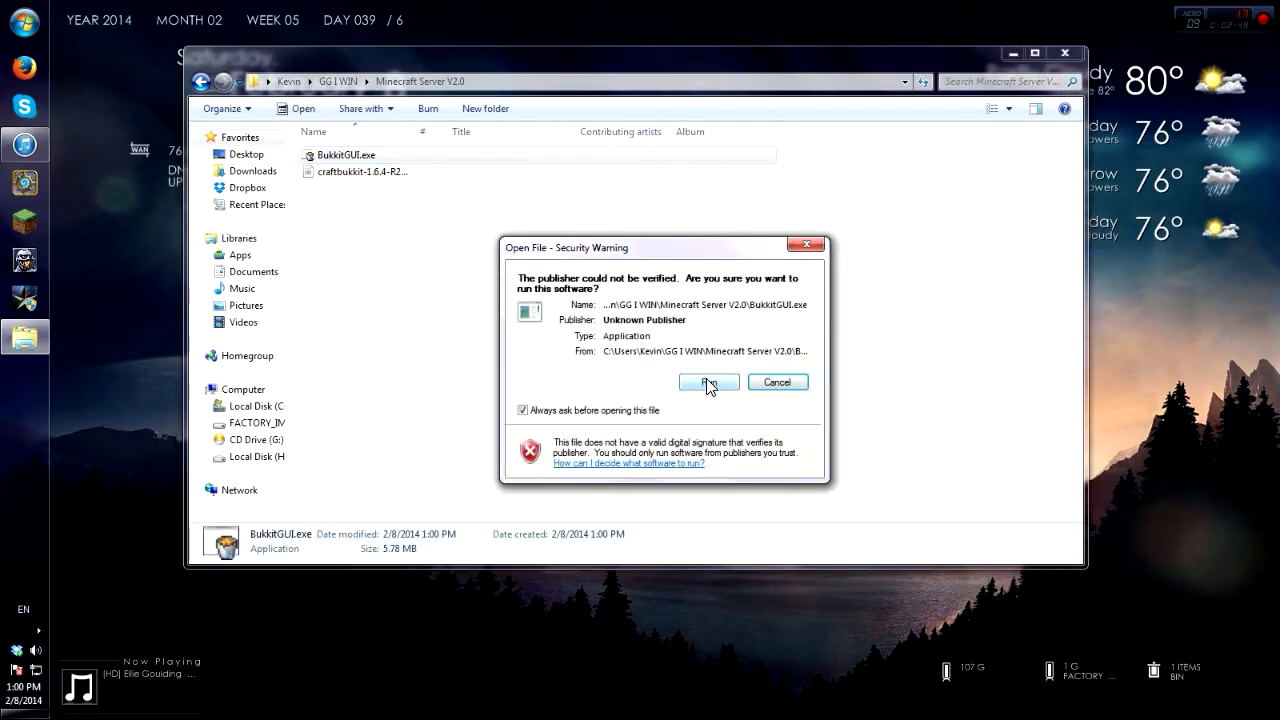
{"action": "left_click", "coordinate": [709, 384]}
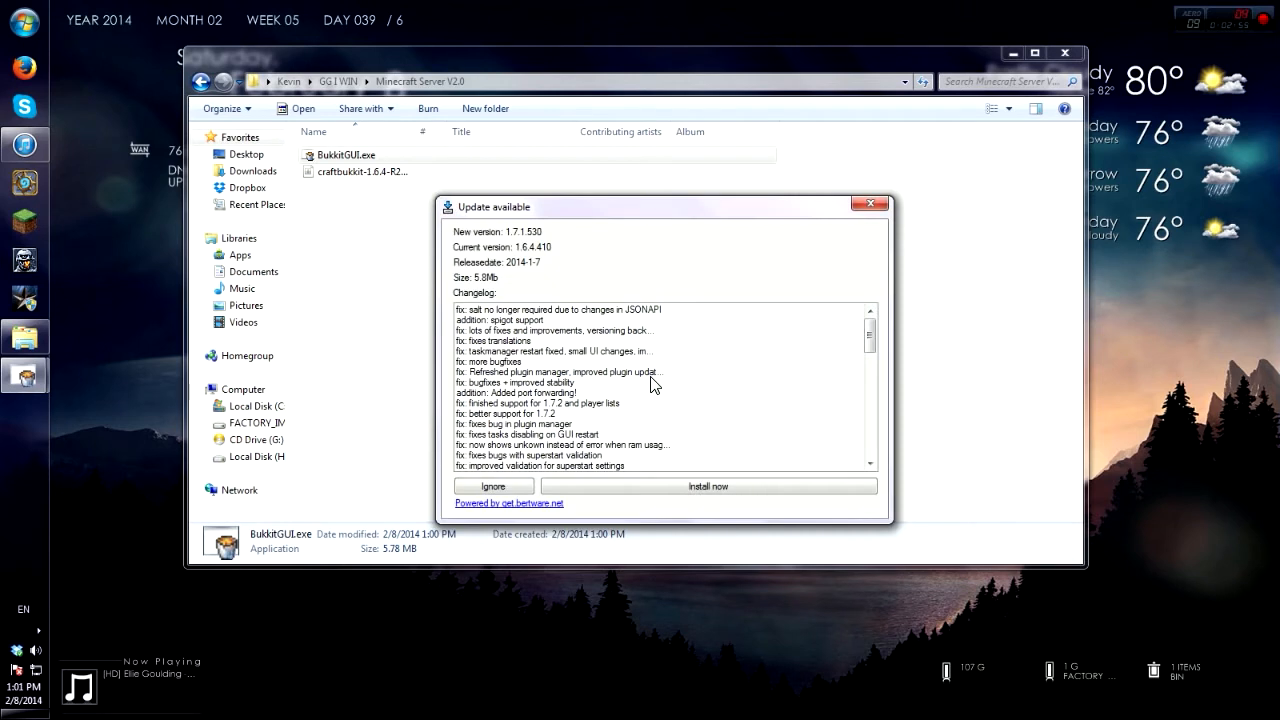
{"action": "left_click", "coordinate": [688, 490]}
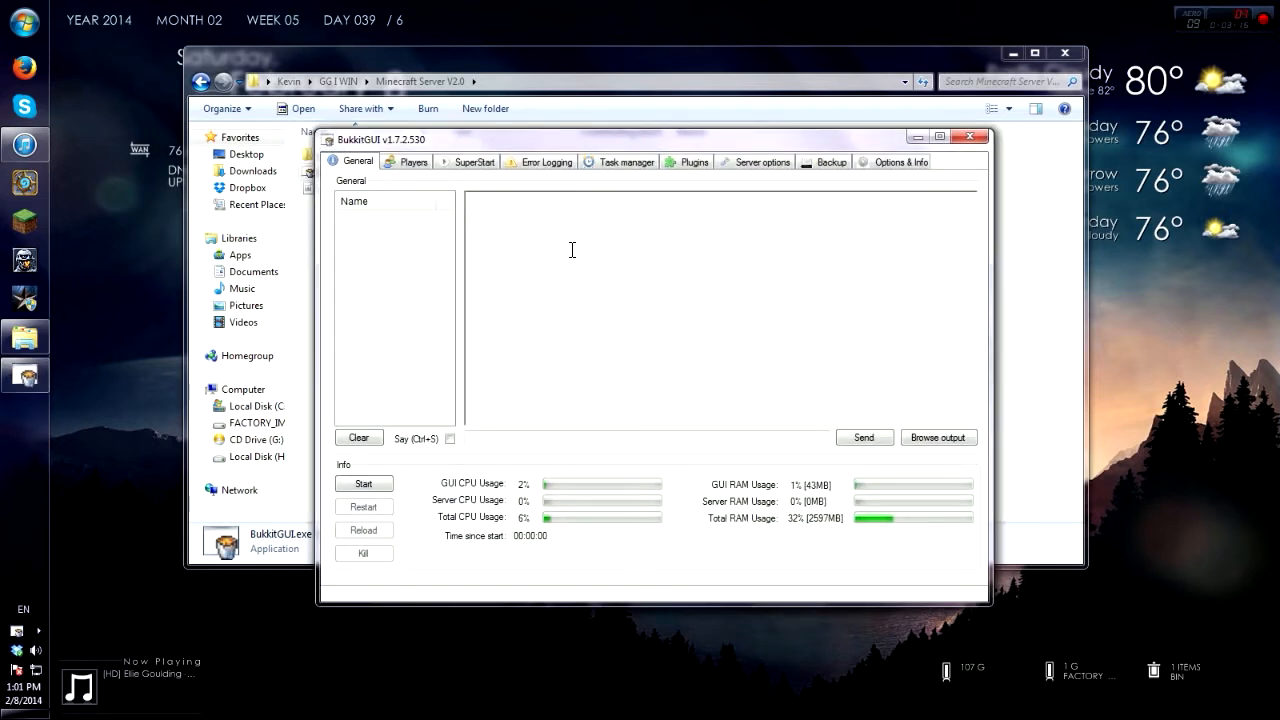
Step: Show BukkitGUI's SuperStart page with its server type, Java, RAM and JAR settings
{"action": "left_click", "coordinate": [474, 168]}
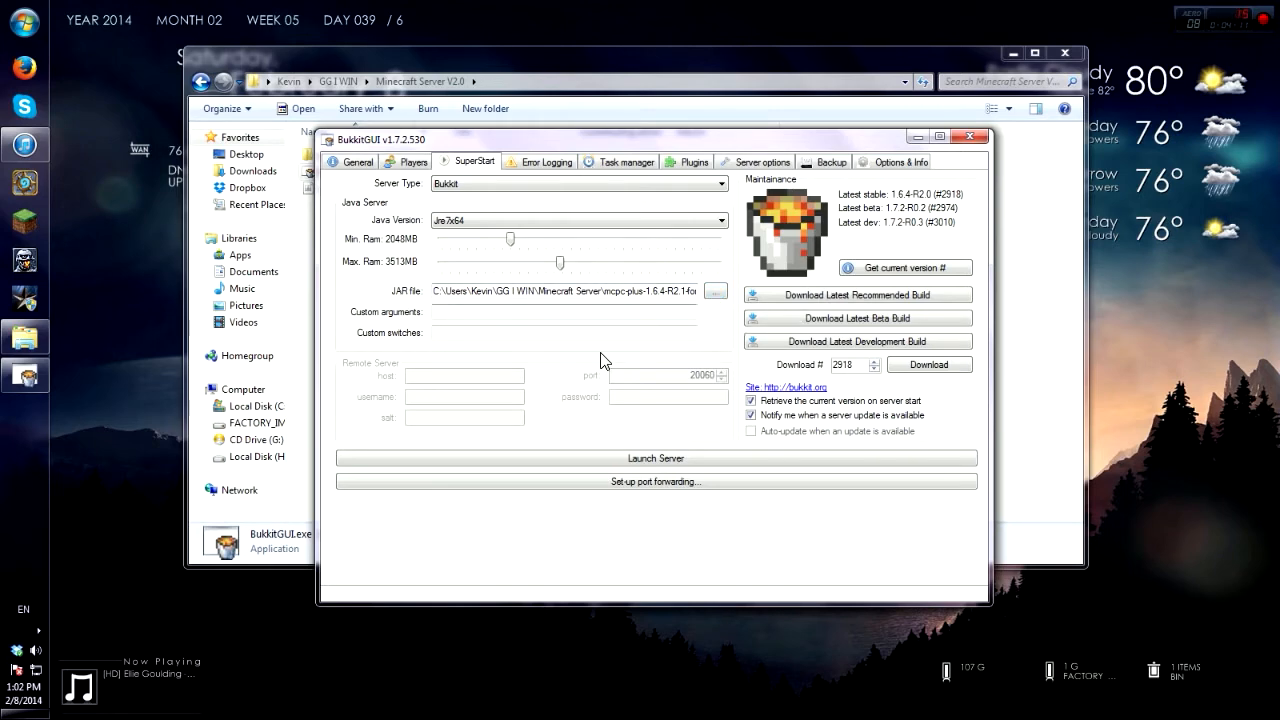
Step: Replace the mcpc-plus JAR with craftbukkit-1.6.4-R2.0.jar from the Minecraft Server V2.0 folder
{"action": "left_click", "coordinate": [720, 296]}
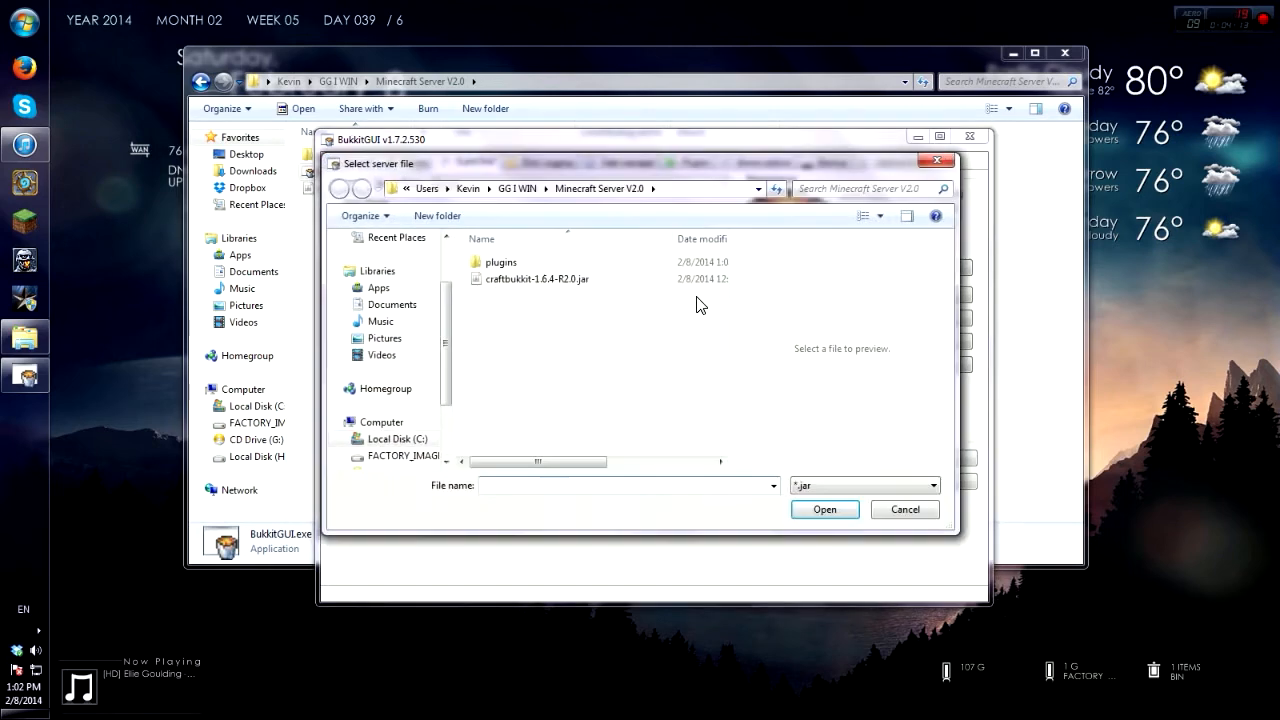
{"action": "left_click", "coordinate": [531, 193]}
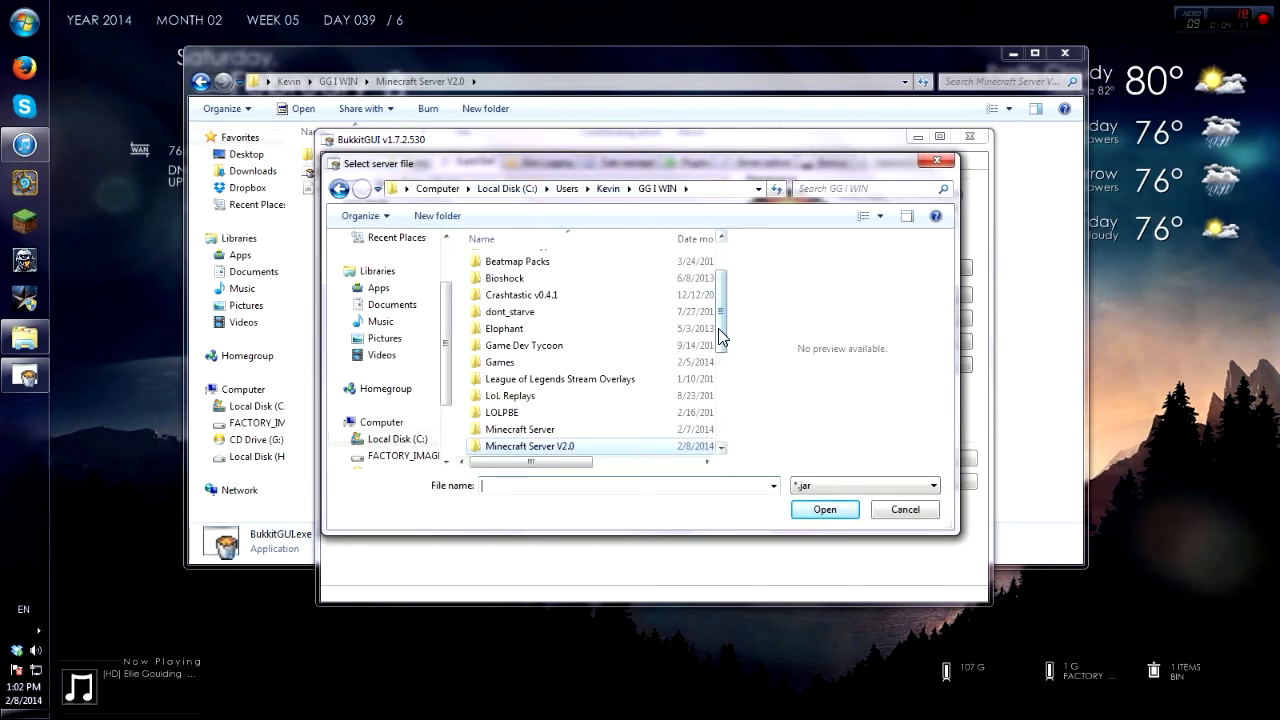
{"action": "scroll", "coordinate": [716, 346], "scroll_direction": "down", "scroll_amount": 1}
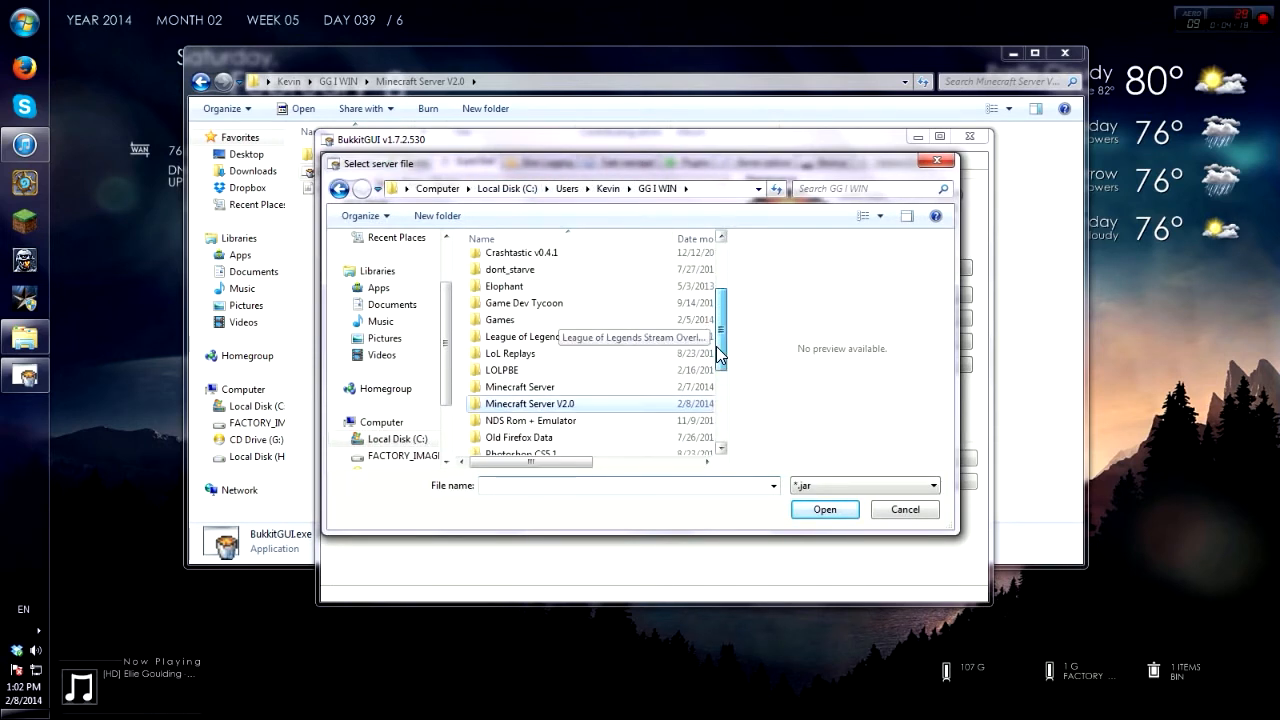
{"action": "double_click", "coordinate": [583, 405]}
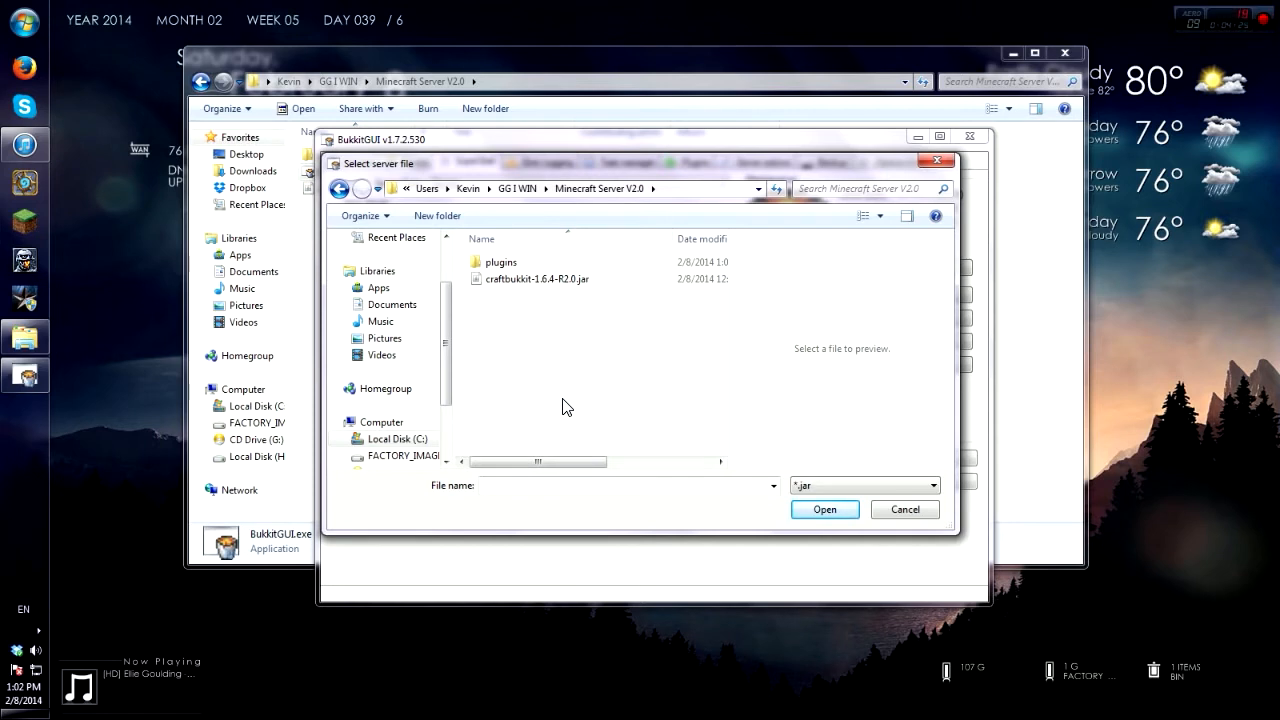
{"action": "left_click", "coordinate": [563, 285]}
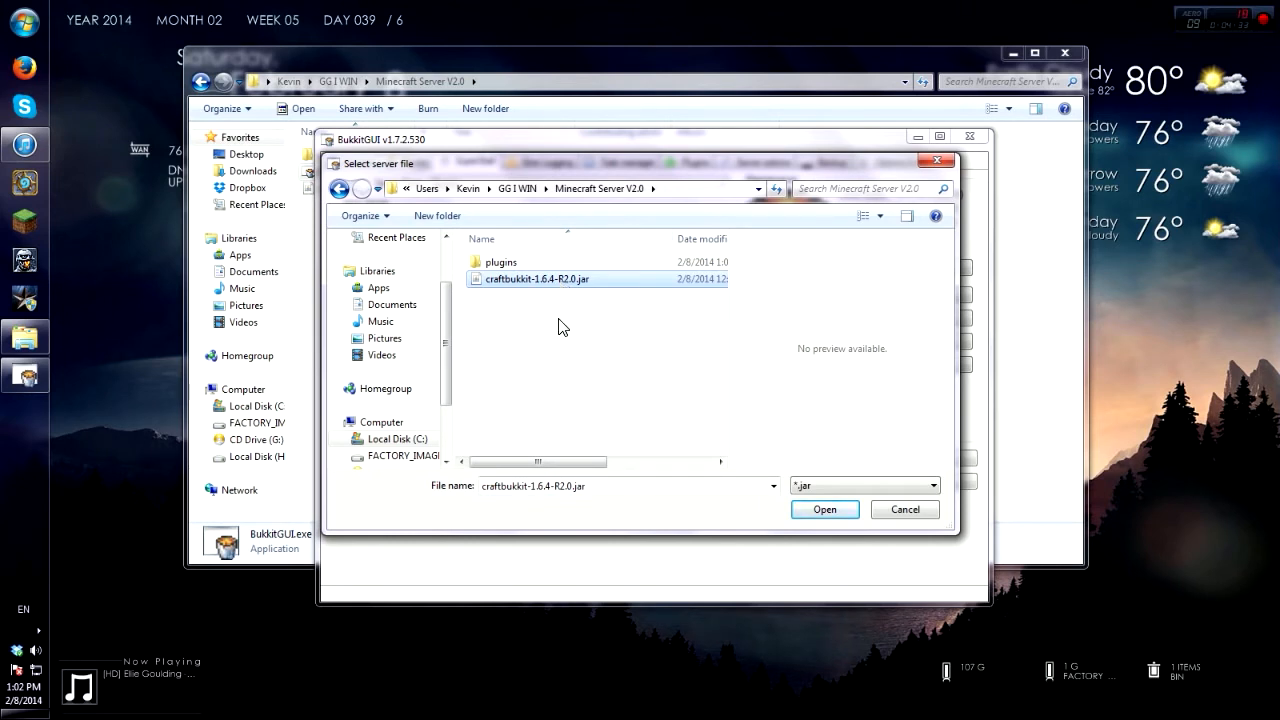
{"action": "left_click", "coordinate": [824, 510]}
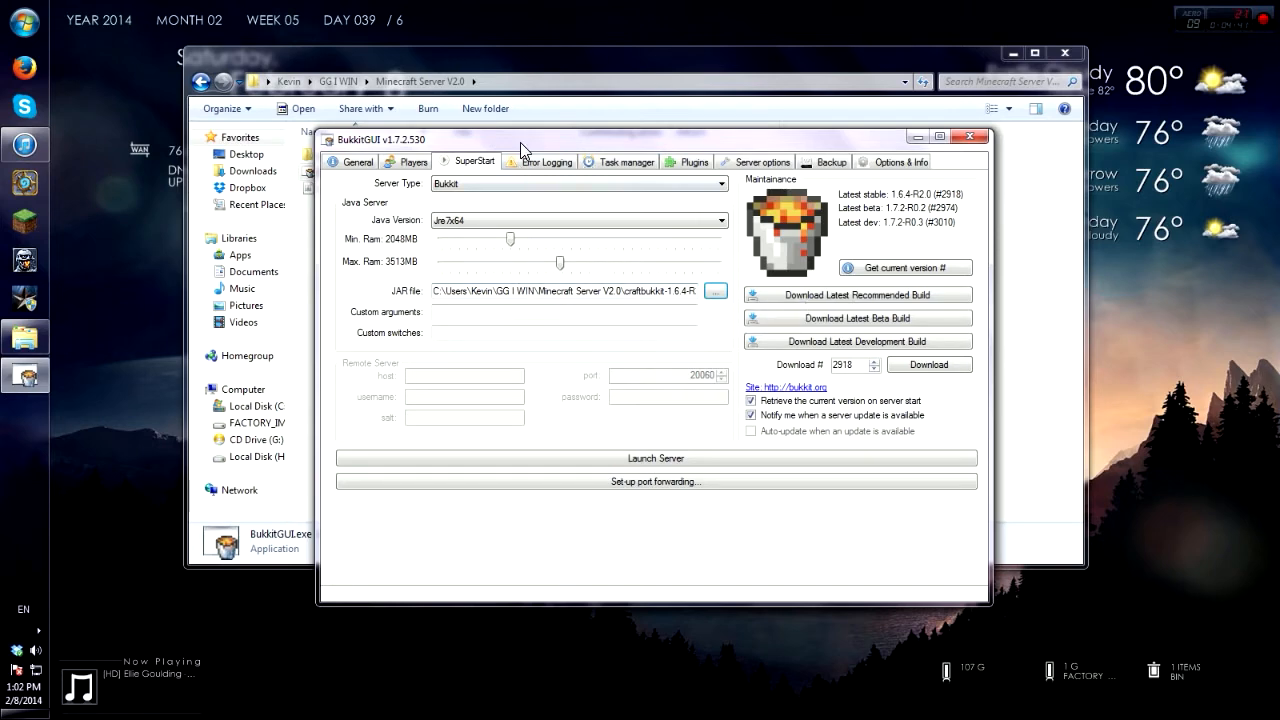
Step: Move the BukkitGUI window aside and scroll its log down to the server's Done line
{"action": "left_click_drag", "start_coordinate": [520, 142], "coordinate": [654, 154]}
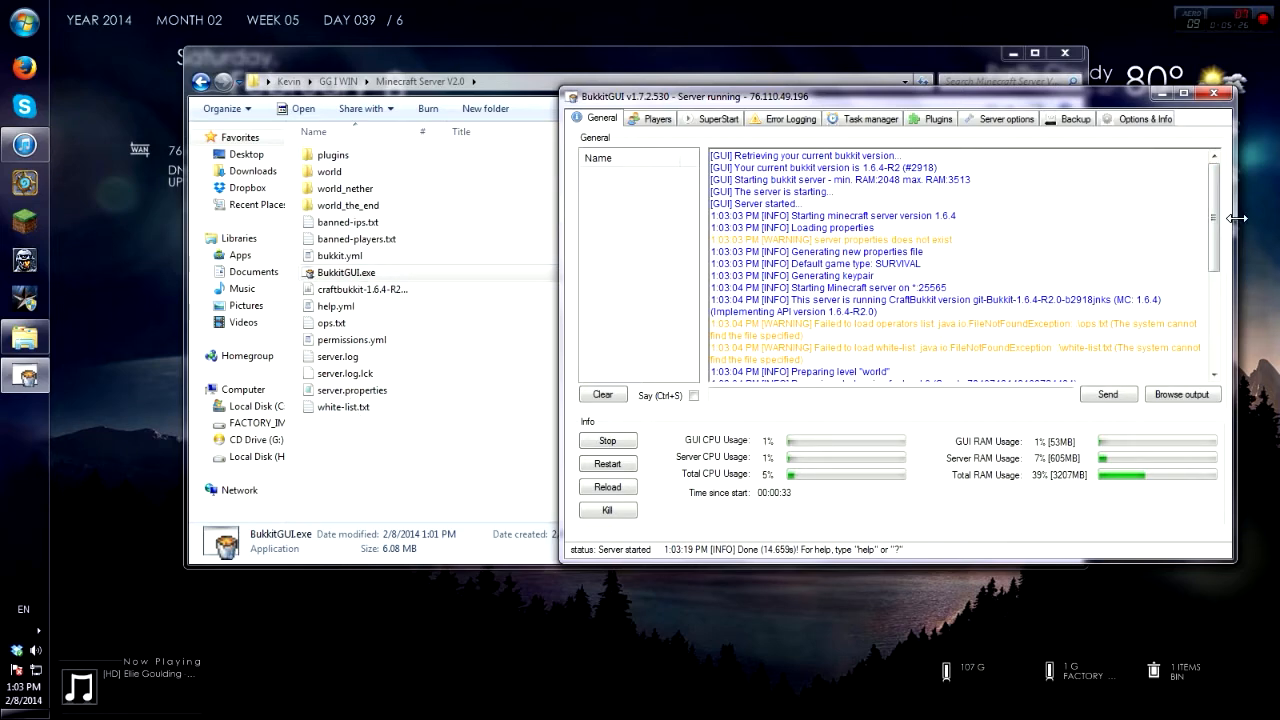
{"action": "left_click_drag", "start_coordinate": [1214, 228], "coordinate": [1218, 370]}
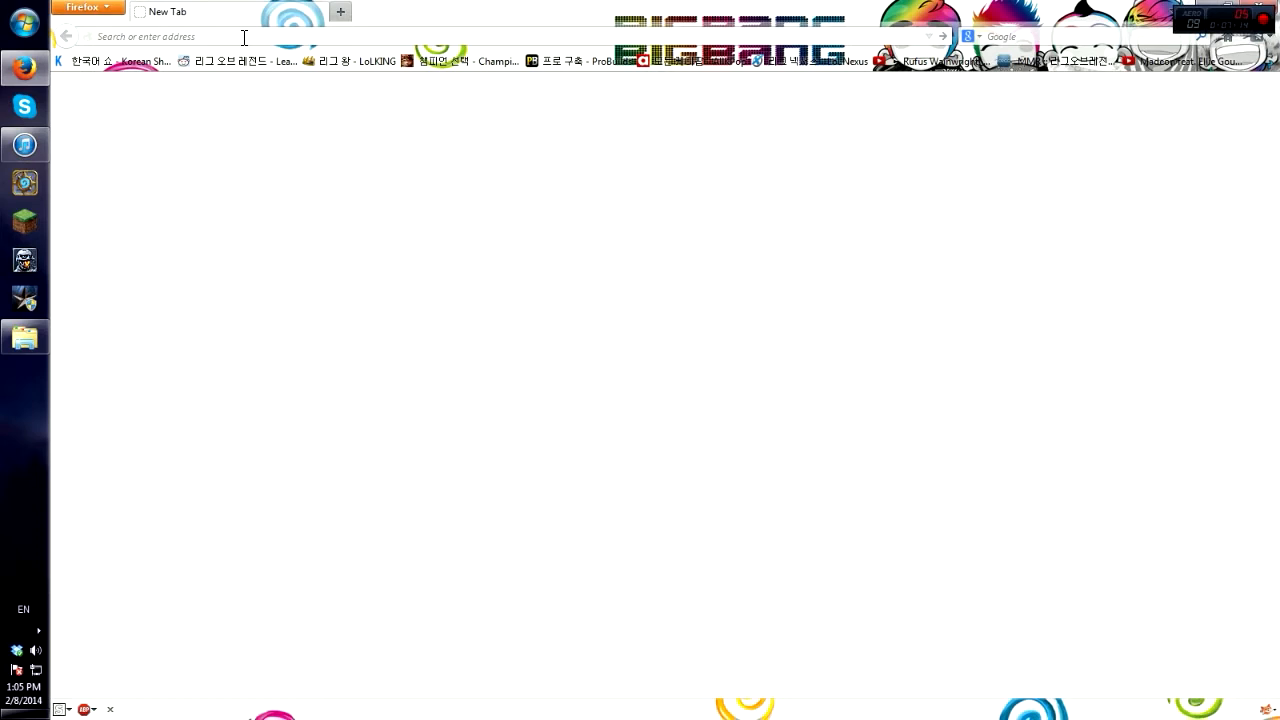
Step: Load 192.168.1.1 in Firefox and log in to the NETGEAR router with its username and password
{"action": "type", "text": "192"}
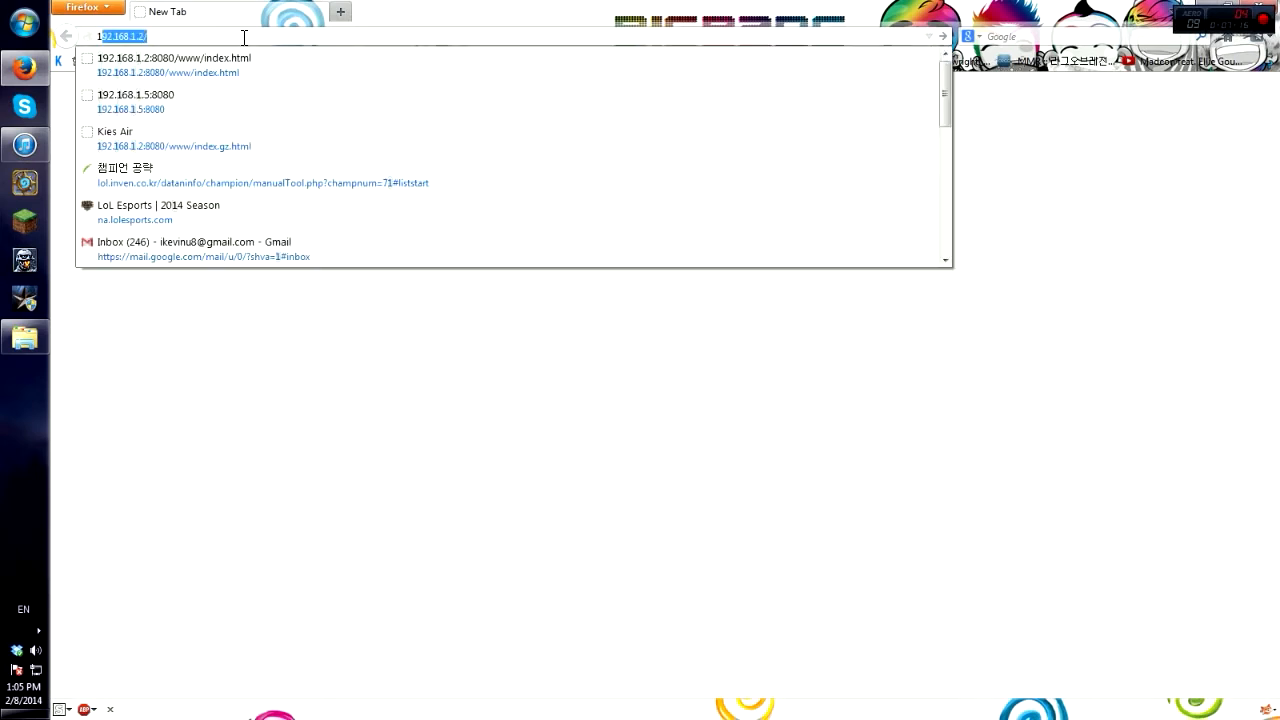
{"action": "type", "text": ".168.1"}
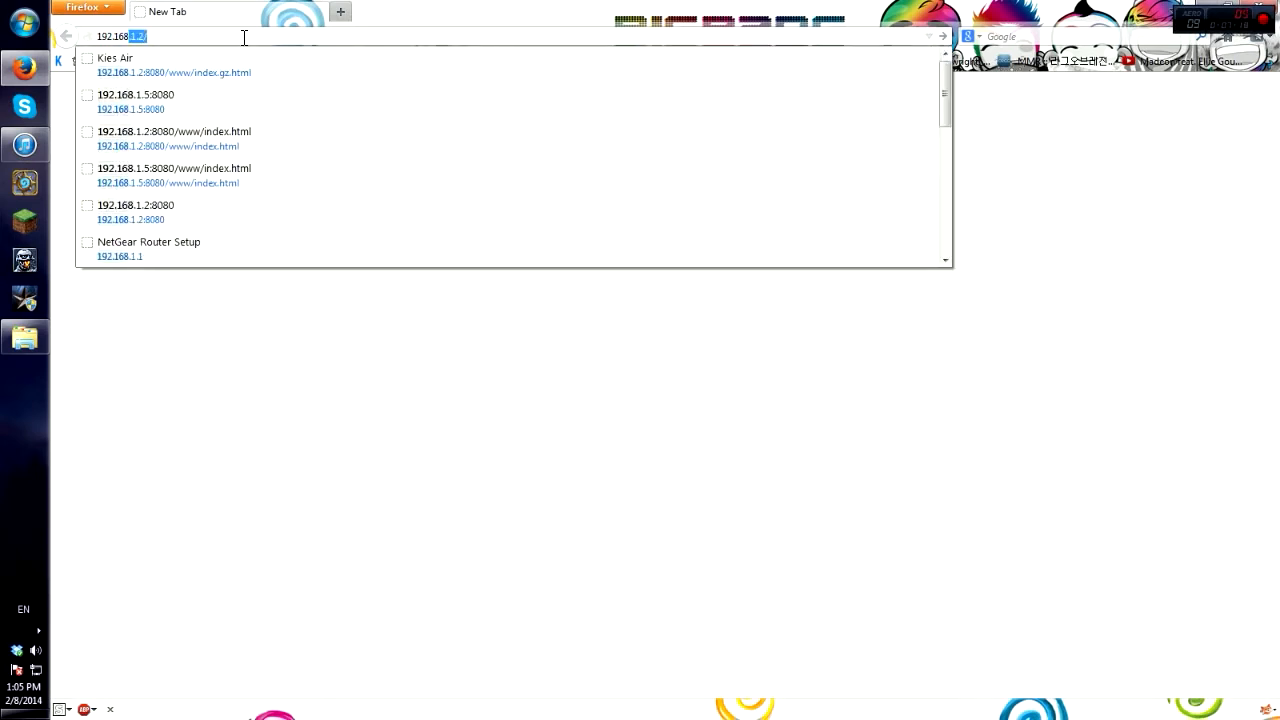
{"action": "type", "text": ".1"}
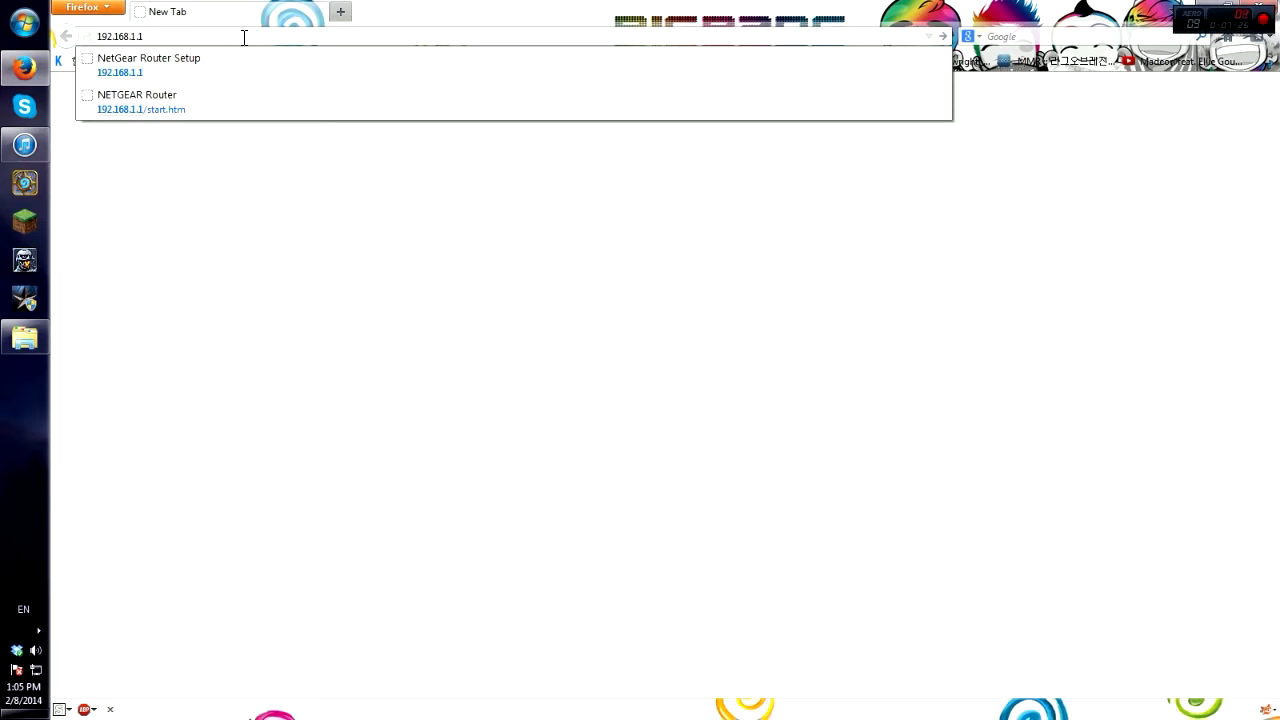
{"action": "key", "text": "Return"}
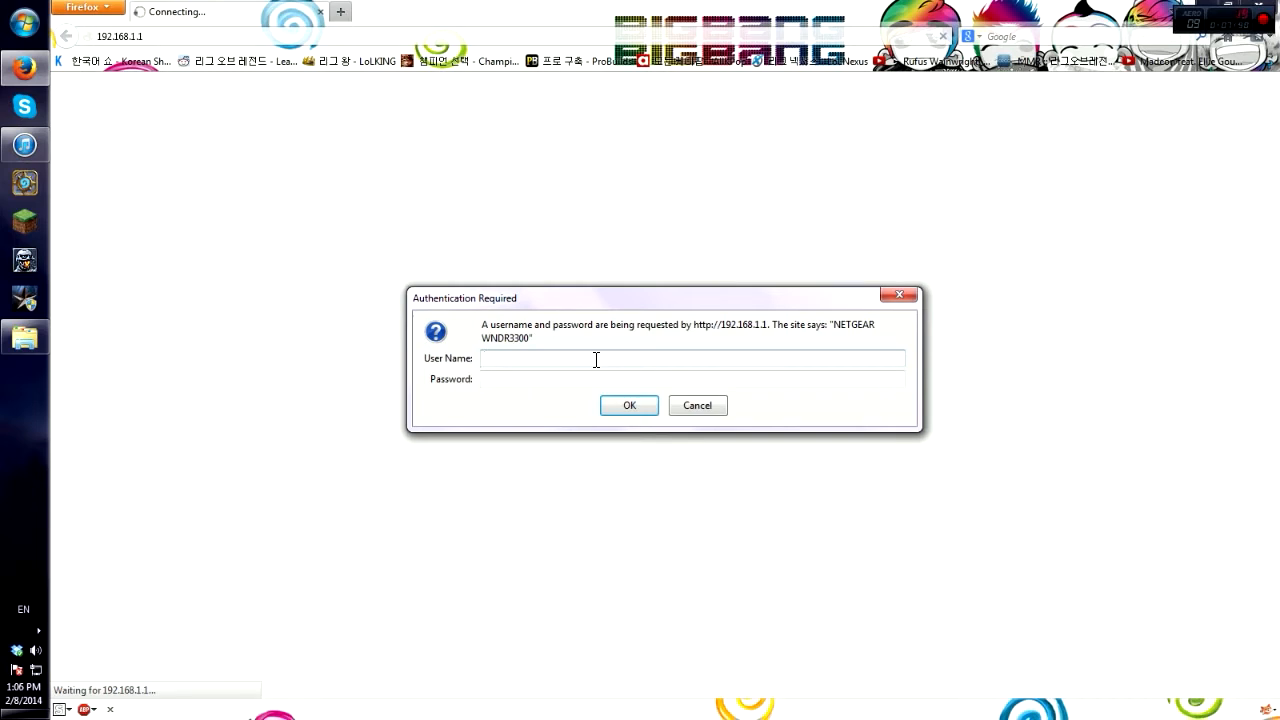
{"action": "type", "text": "admin"}
{"action": "key", "text": "Tab"}
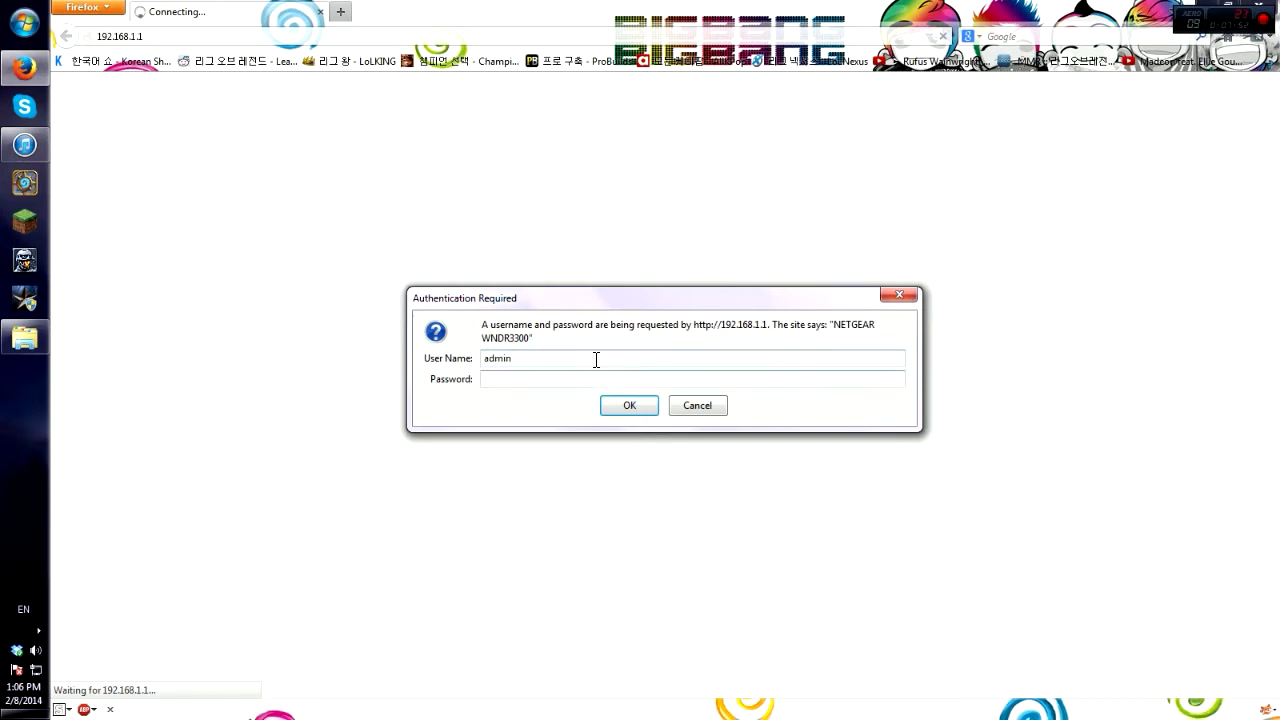
{"action": "type", "text": "password"}
{"action": "key", "text": "Return"}
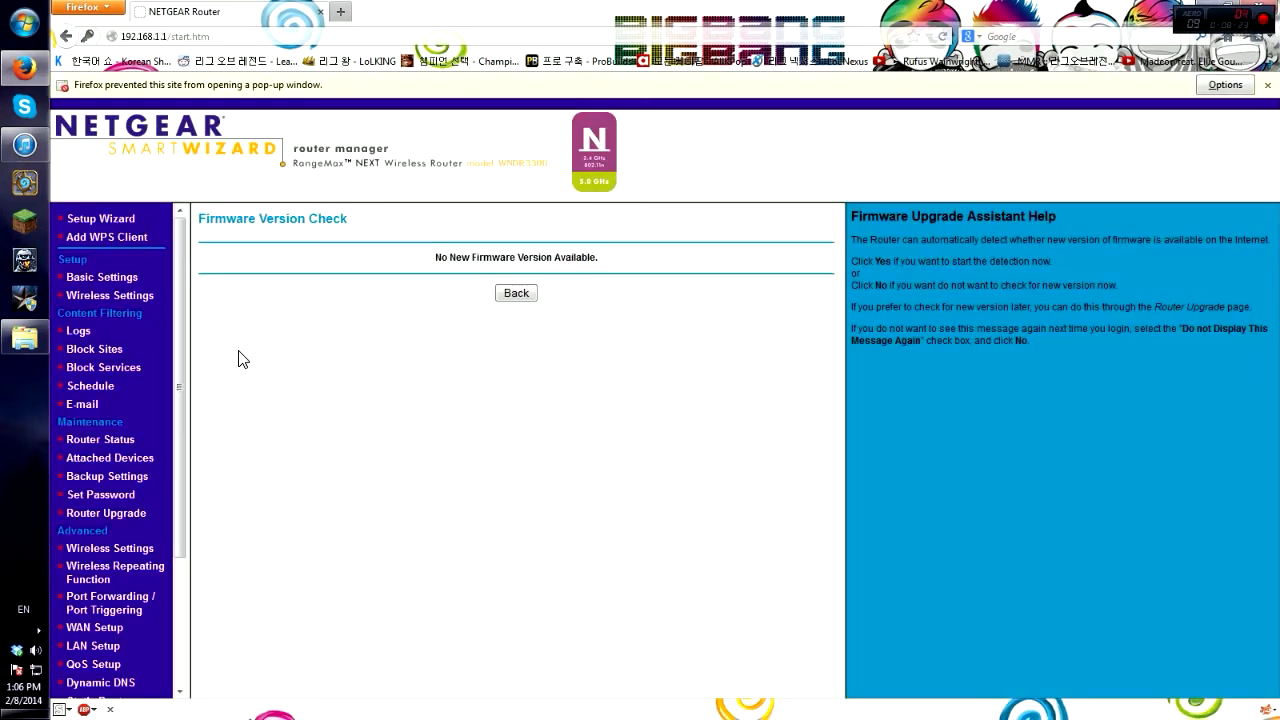
Step: Check the Port Forwarding page's Minecraft rule (25565 to 192.168.1.5), then bring up the Start menu
{"action": "left_click_drag", "start_coordinate": [178, 350], "coordinate": [178, 465]}
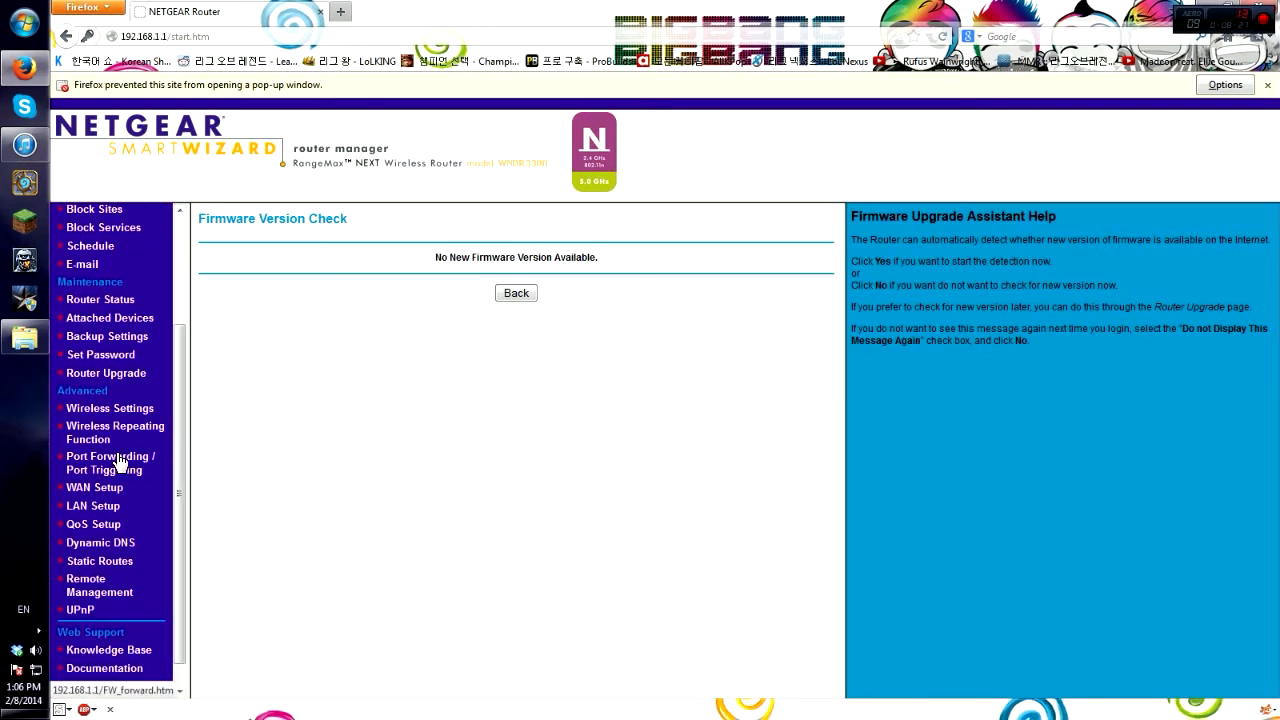
{"action": "left_click", "coordinate": [119, 461]}
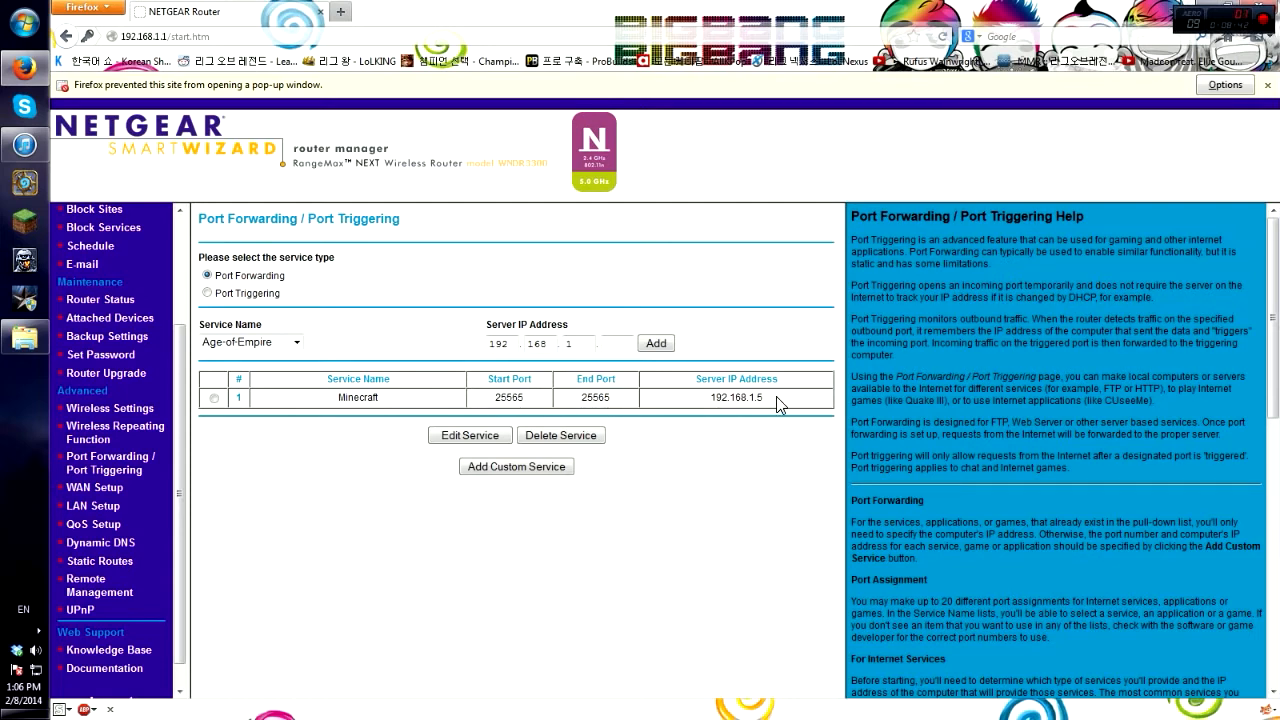
{"action": "left_click", "coordinate": [24, 22]}
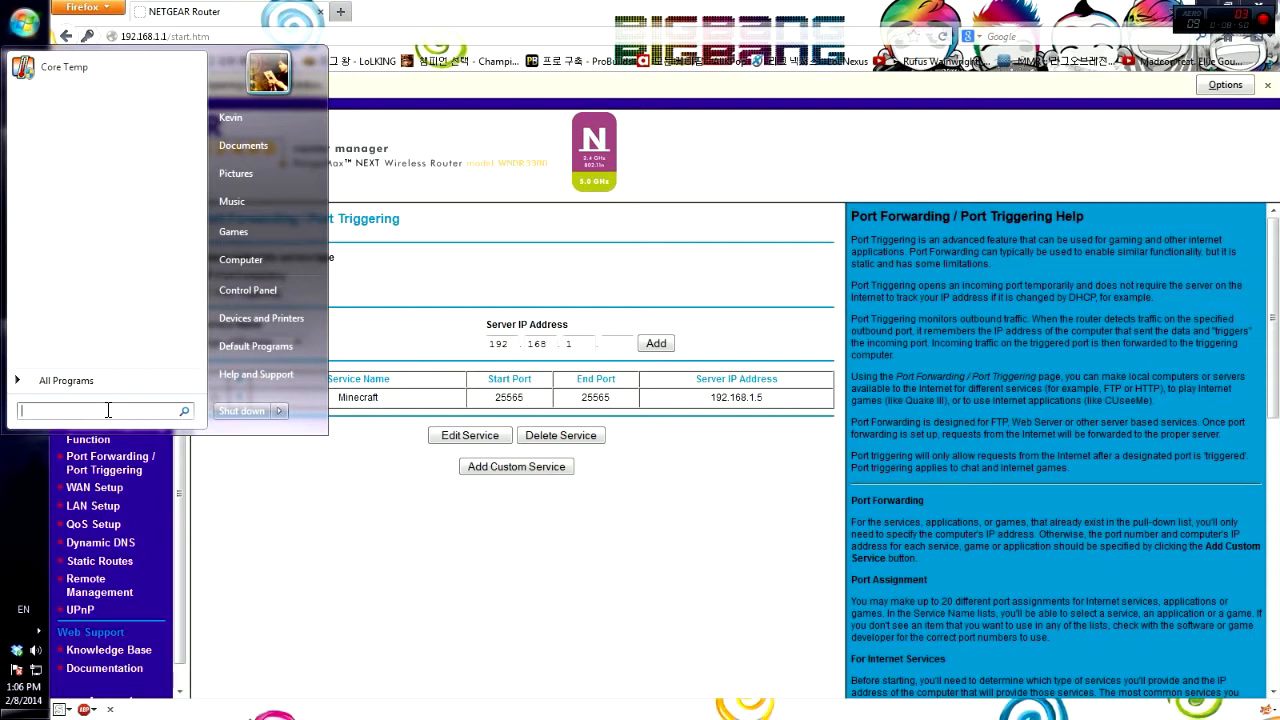
Step: Run ipconfig /all in a Command Prompt to confirm the PC's IPv4 address 192.168.1.5
{"action": "type", "text": "cmd"}
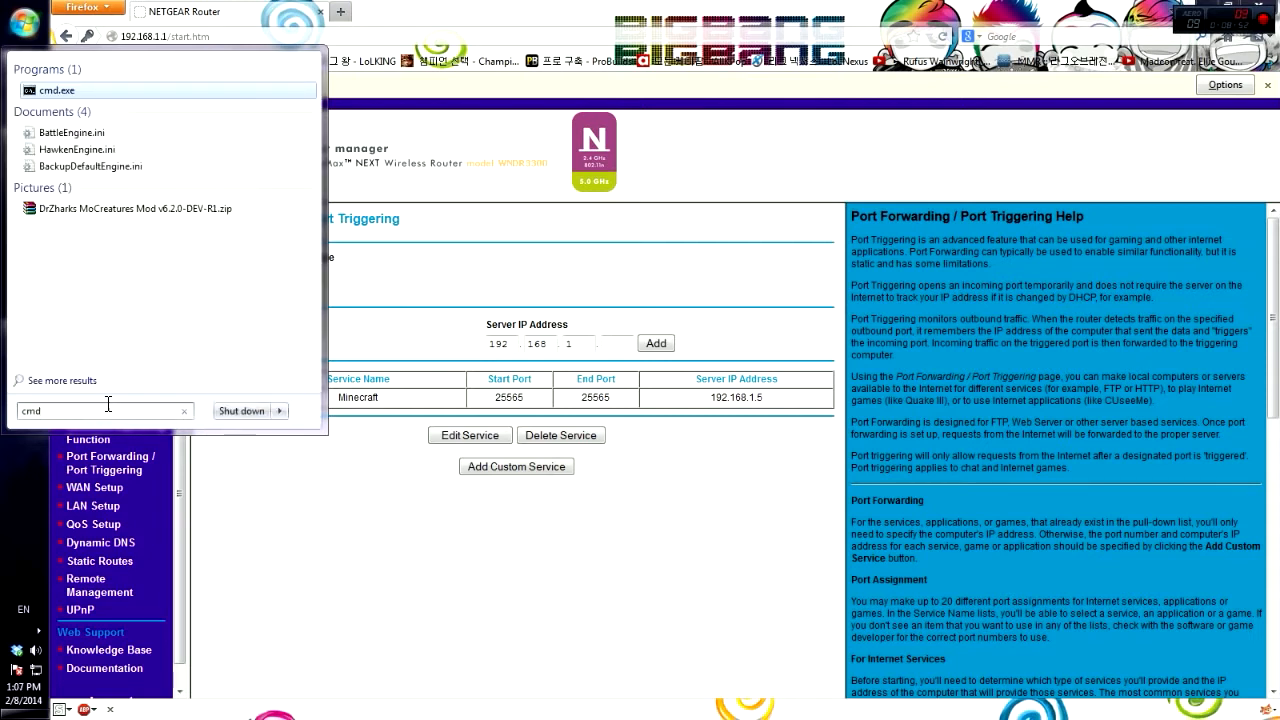
{"action": "left_click", "coordinate": [92, 97]}
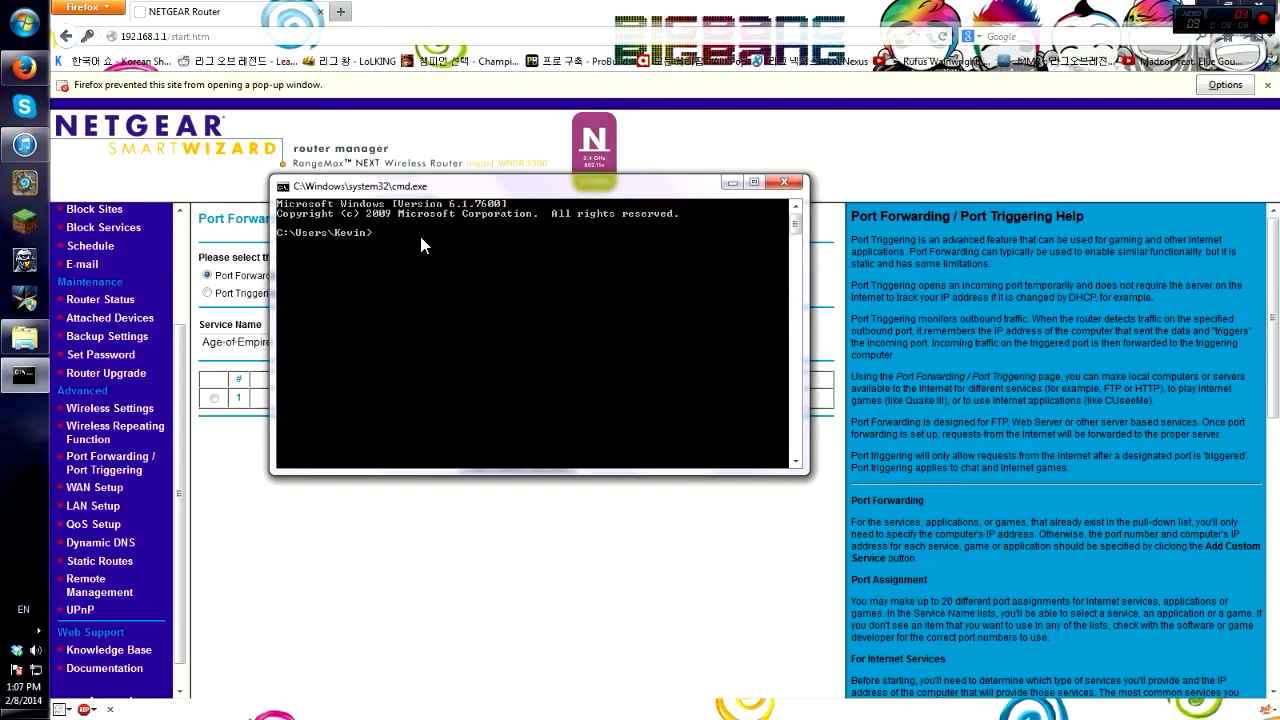
{"action": "type", "text": "ipconfig /all"}
{"action": "key", "text": "Return"}
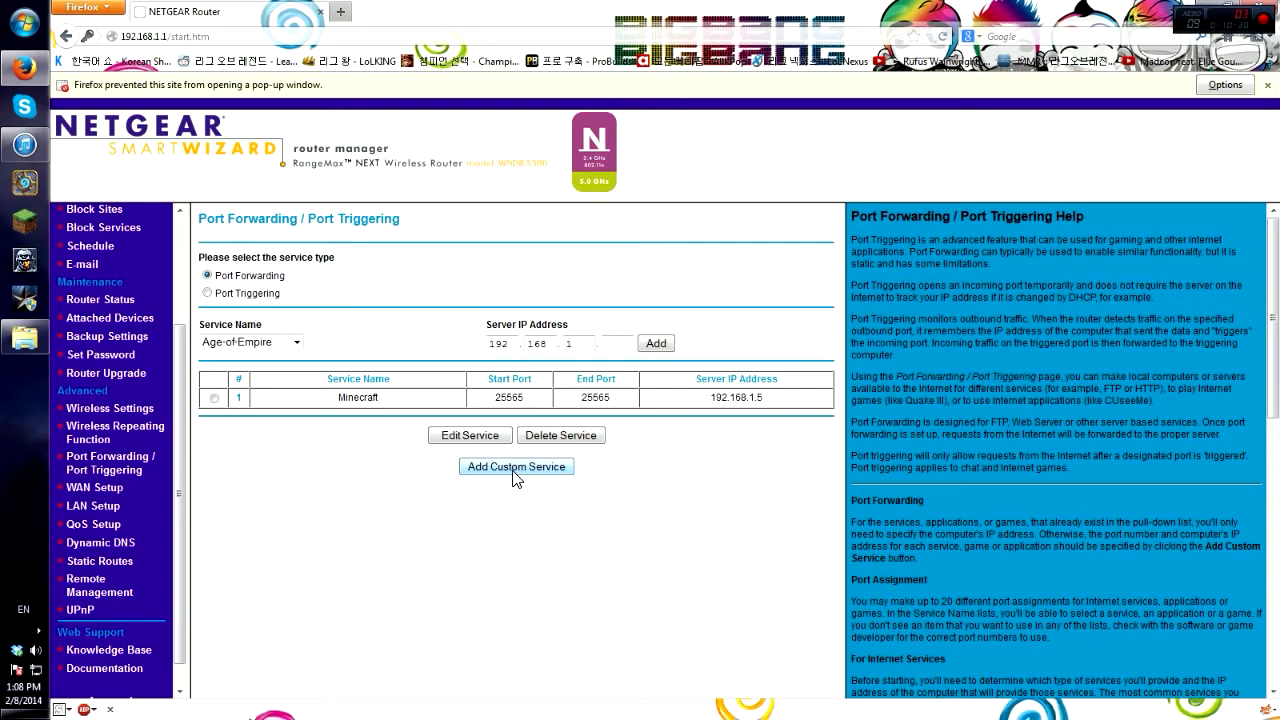
Step: Fill in a custom service 'Minecraft Server' for ports 25565–25565 with server IP ending in 5
{"action": "left_click", "coordinate": [513, 470]}
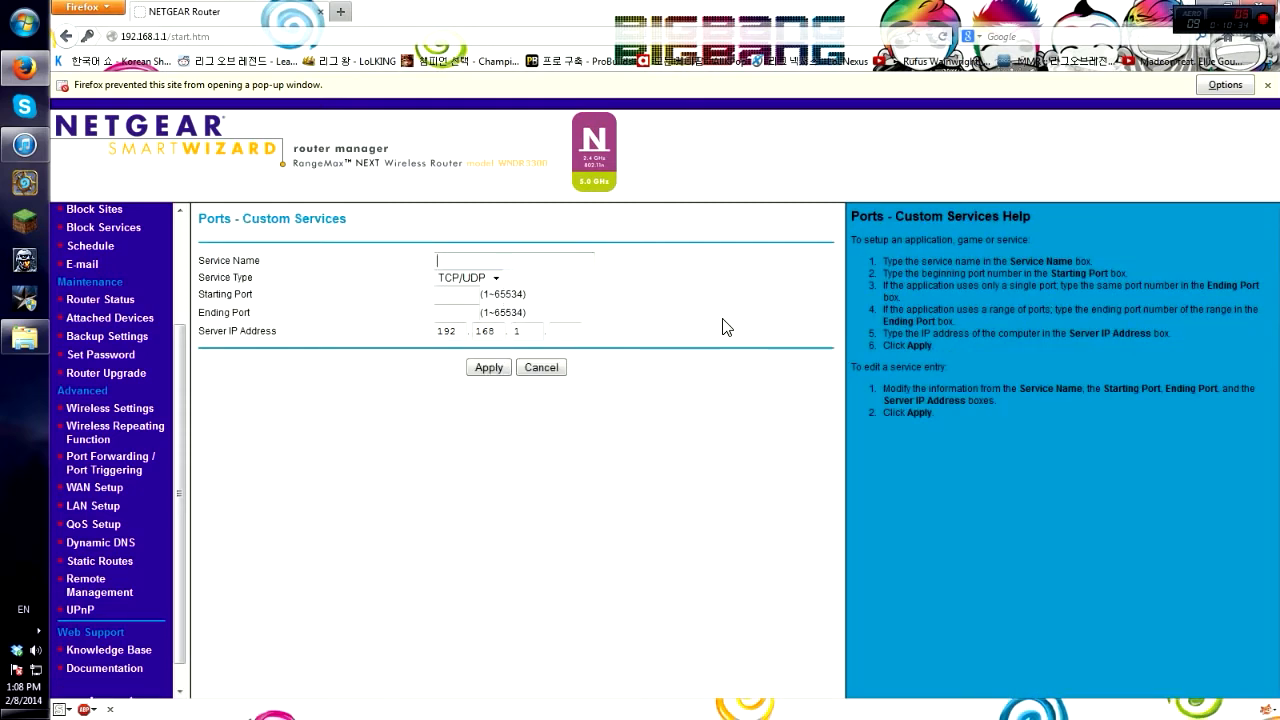
{"action": "type", "text": "Minecra"}
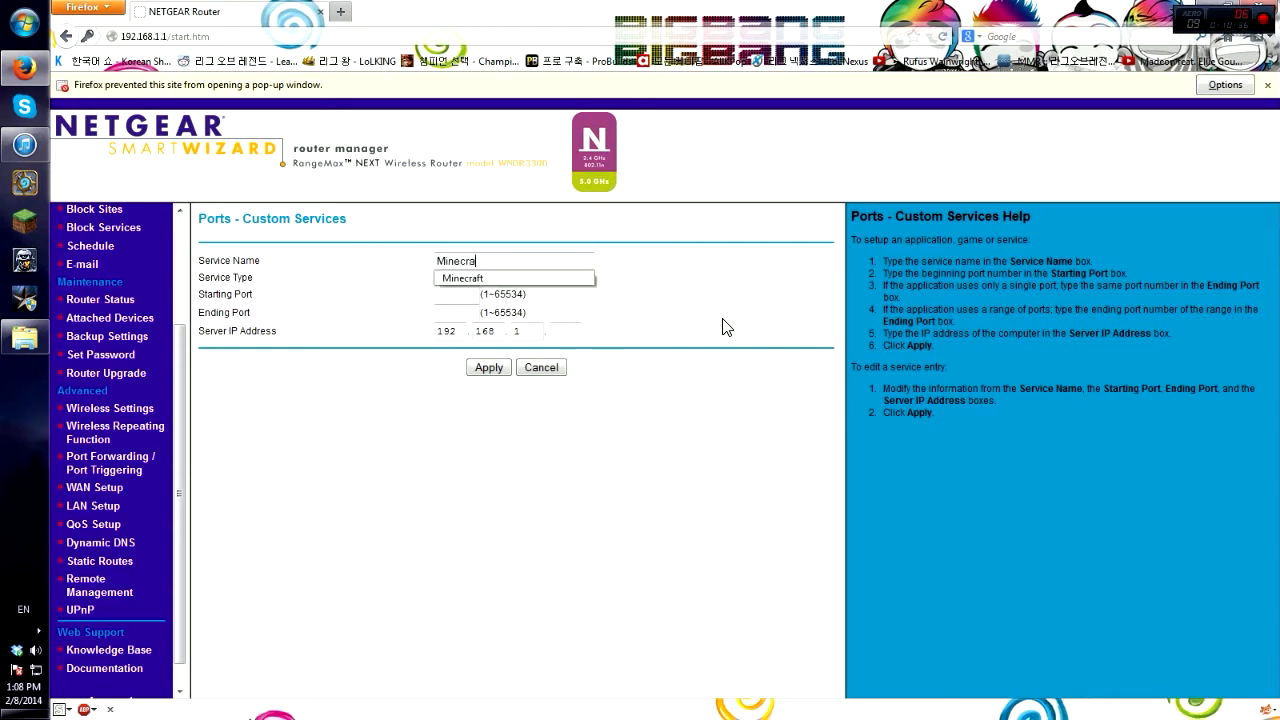
{"action": "type", "text": "ft Server"}
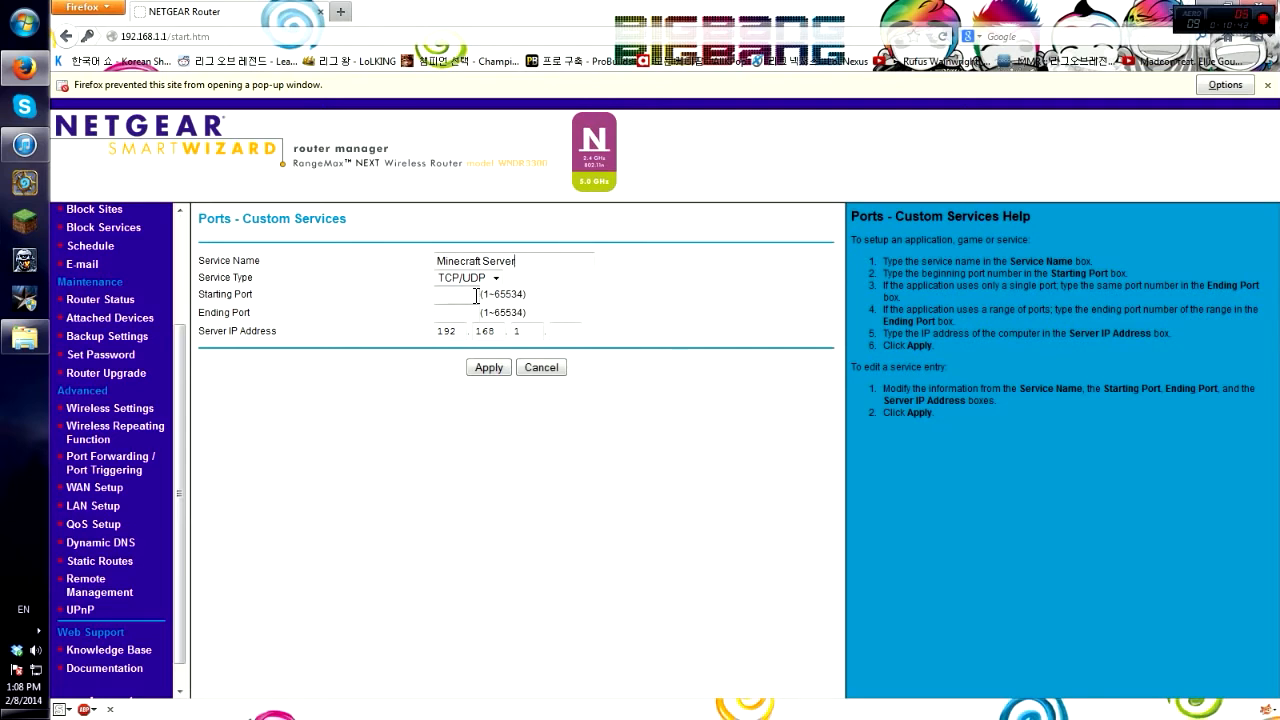
{"action": "type", "text": "25565"}
{"action": "key", "text": "Tab"}
{"action": "type", "text": "25565"}
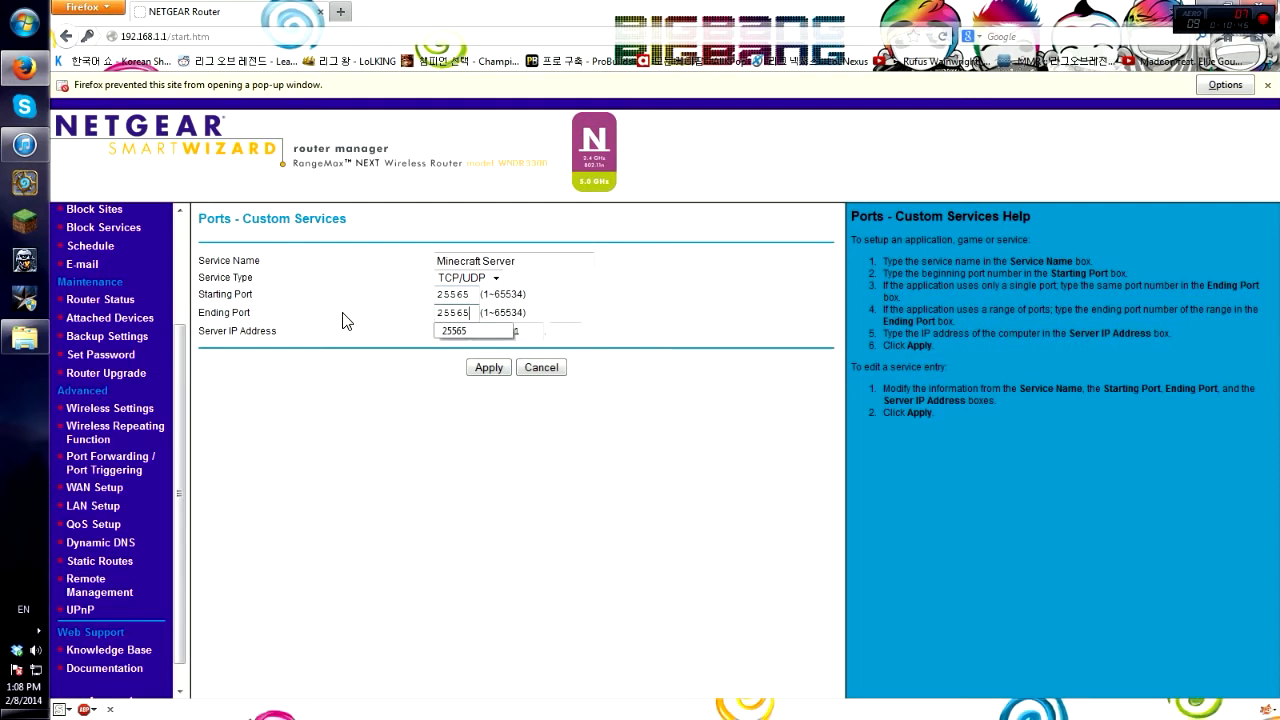
{"action": "left_click", "coordinate": [343, 314]}
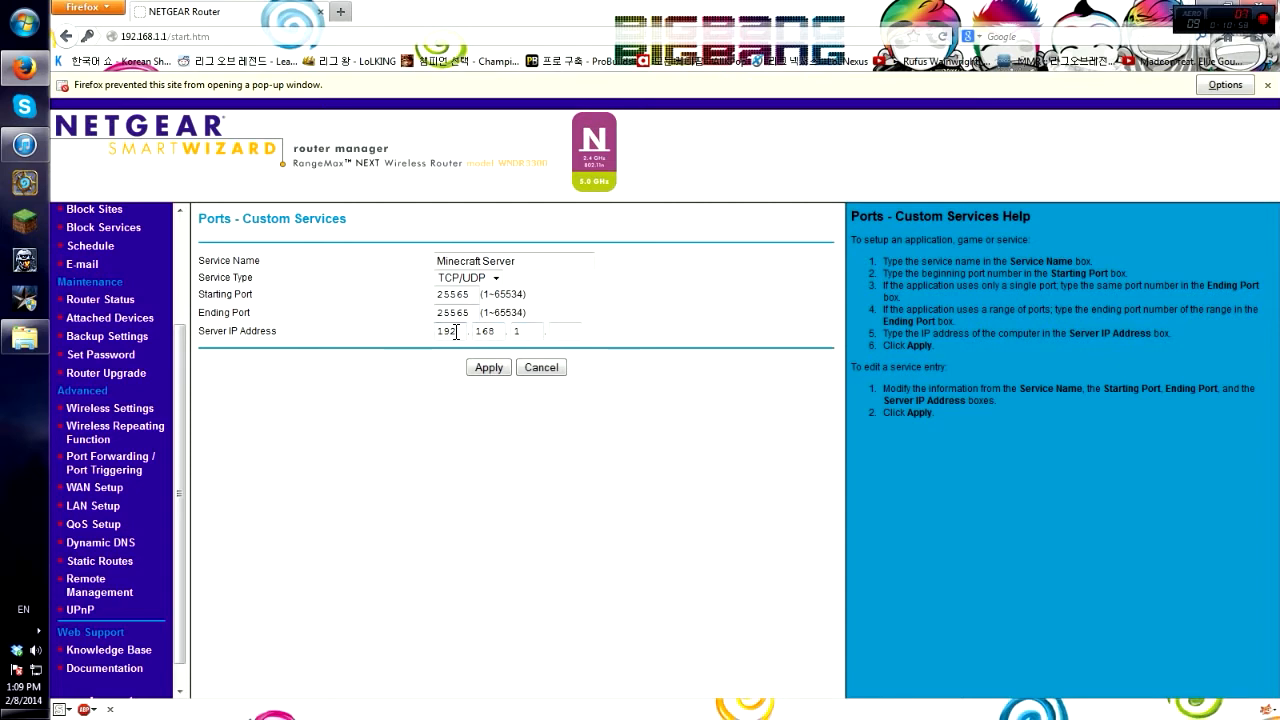
{"action": "left_click_drag", "start_coordinate": [451, 330], "coordinate": [432, 332]}
{"action": "left_click", "coordinate": [570, 333]}
{"action": "type", "text": "5"}
Step: Cancel the unsaved router Custom Services form, returning to the port forwarding list
{"action": "left_click", "coordinate": [541, 368]}
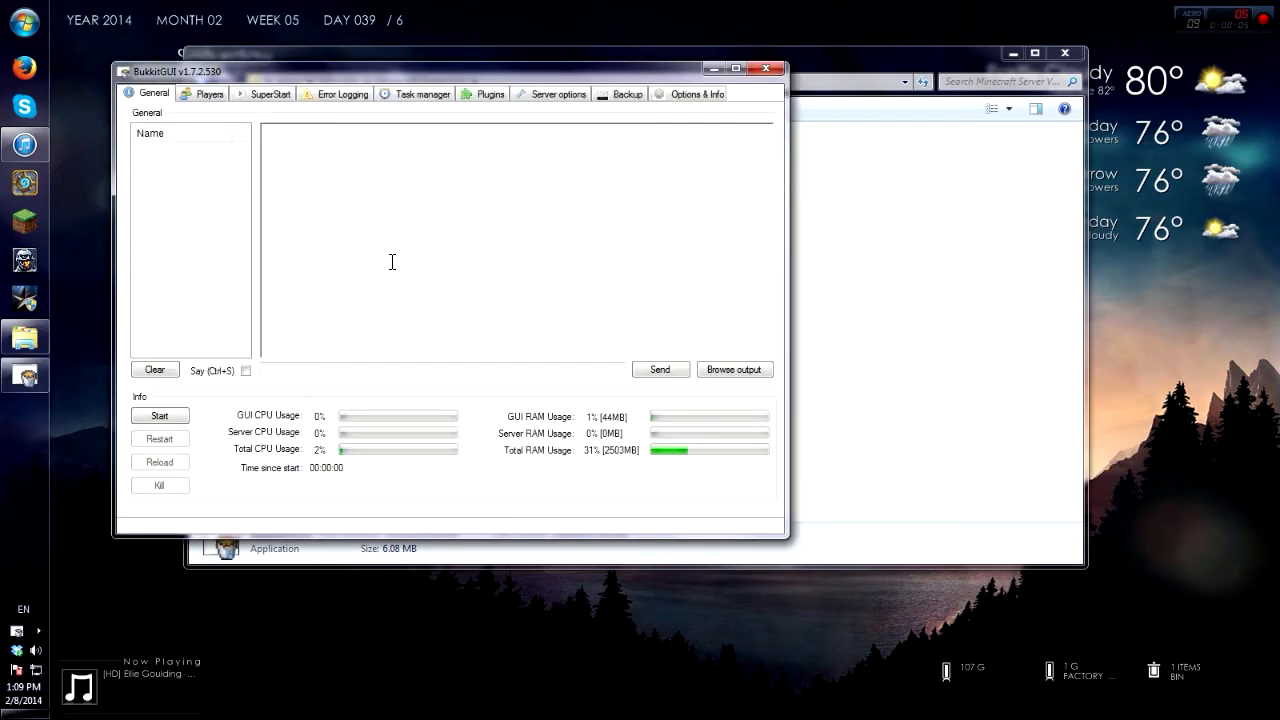
Step: Start the server in BukkitGUI and begin a new multiplayer server entry in Minecraft
{"action": "left_click", "coordinate": [172, 418]}
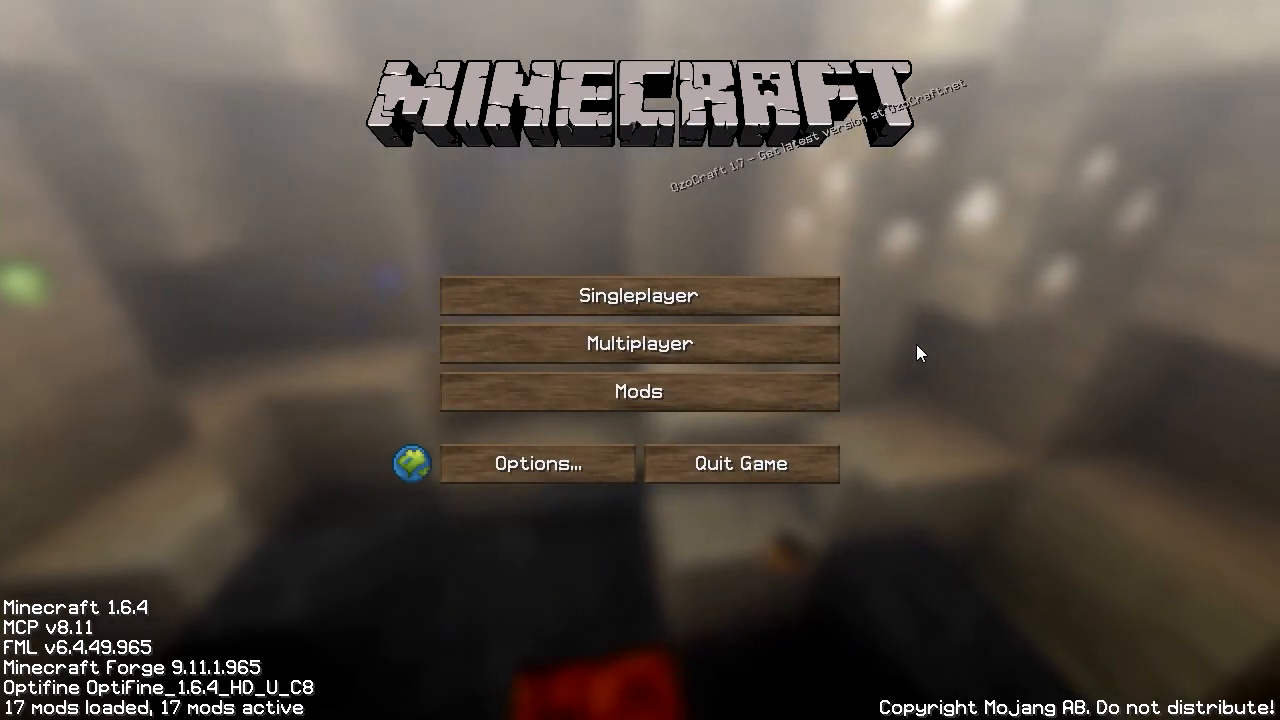
{"action": "left_click", "coordinate": [760, 348]}
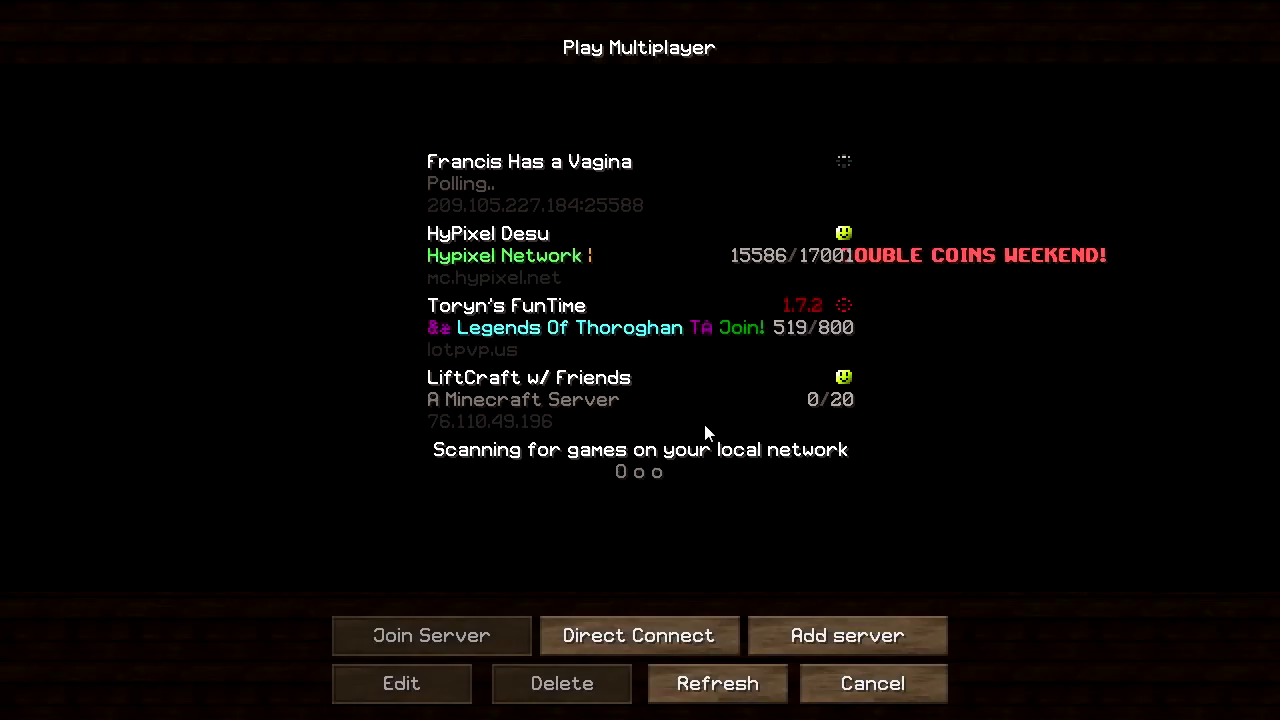
{"action": "left_click", "coordinate": [858, 636]}
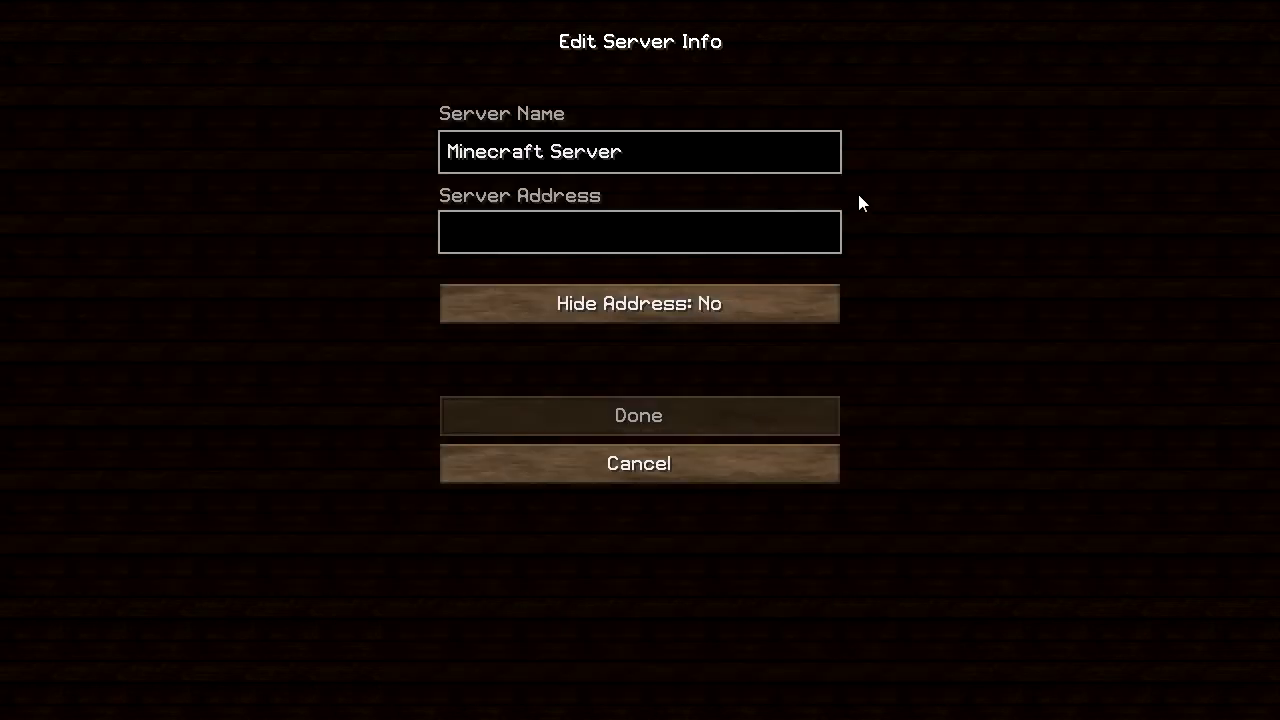
Step: Name the entry 'aikjdnlw' with address 84.256.1.87, save it, and select it
{"action": "key", "text": "BackSpace"}
{"action": "key", "text": "BackSpace"}
{"action": "key", "text": "BackSpace"}
{"action": "key", "text": "BackSpace"}
{"action": "key", "text": "BackSpace"}
{"action": "key", "text": "BackSpace"}
{"action": "key", "text": "BackSpace"}
{"action": "key", "text": "BackSpace"}
{"action": "key", "text": "BackSpace"}
{"action": "key", "text": "BackSpace"}
{"action": "key", "text": "BackSpace"}
{"action": "key", "text": "BackSpace"}
{"action": "key", "text": "BackSpace"}
{"action": "key", "text": "BackSpace"}
{"action": "key", "text": "BackSpace"}
{"action": "key", "text": "BackSpace"}
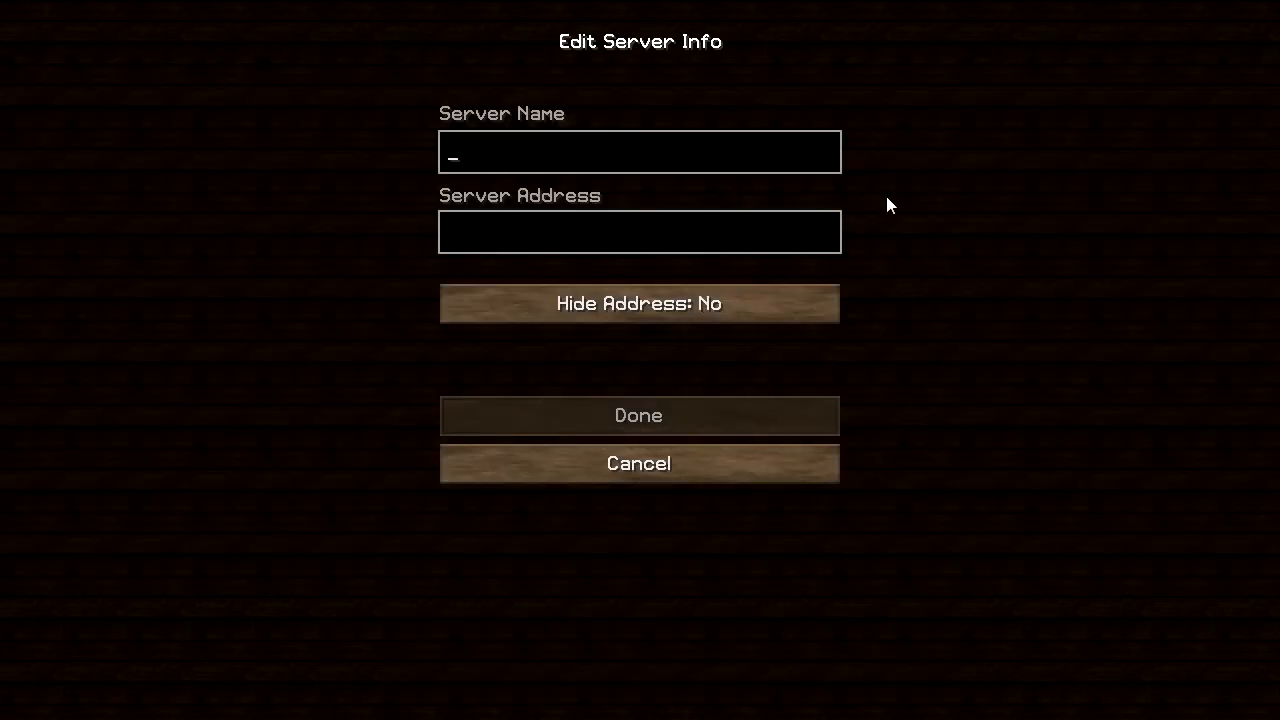
{"action": "type", "text": "aikjdnlw"}
{"action": "key", "text": "Tab"}
{"action": "type", "text": "84.2"}
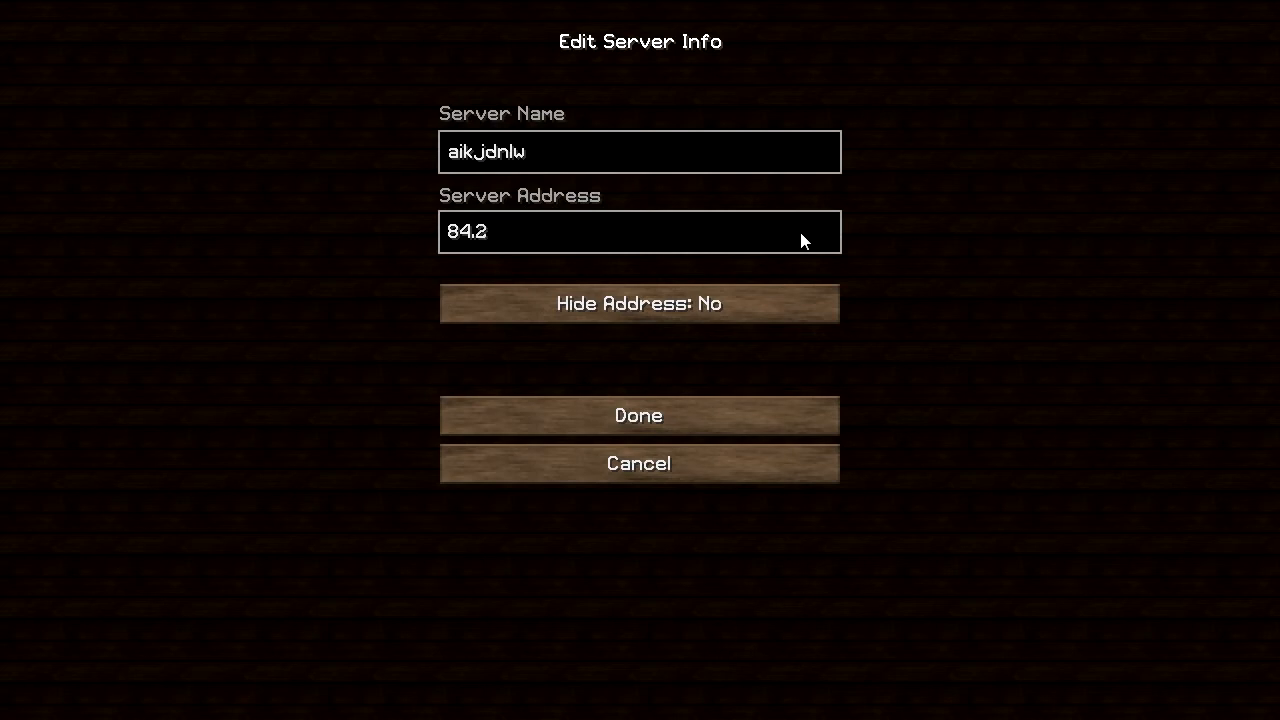
{"action": "type", "text": "56.1.87"}
{"action": "left_click", "coordinate": [766, 416]}
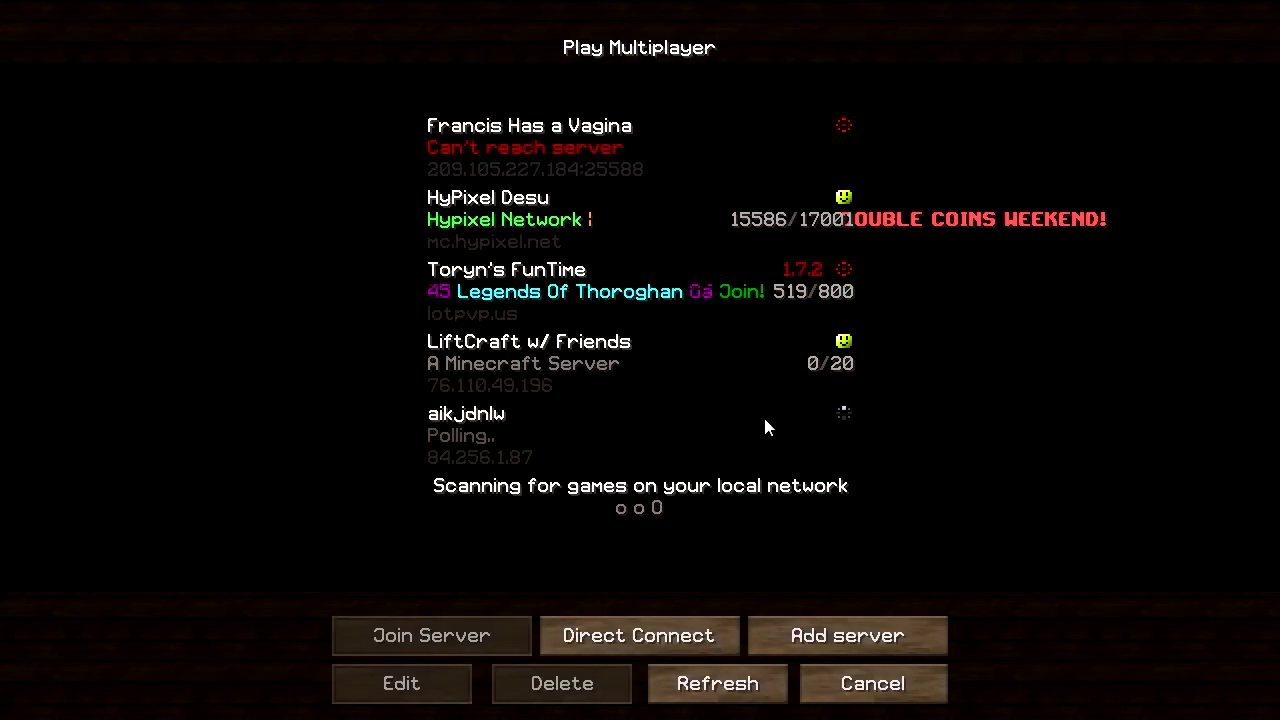
{"action": "left_click", "coordinate": [699, 455]}
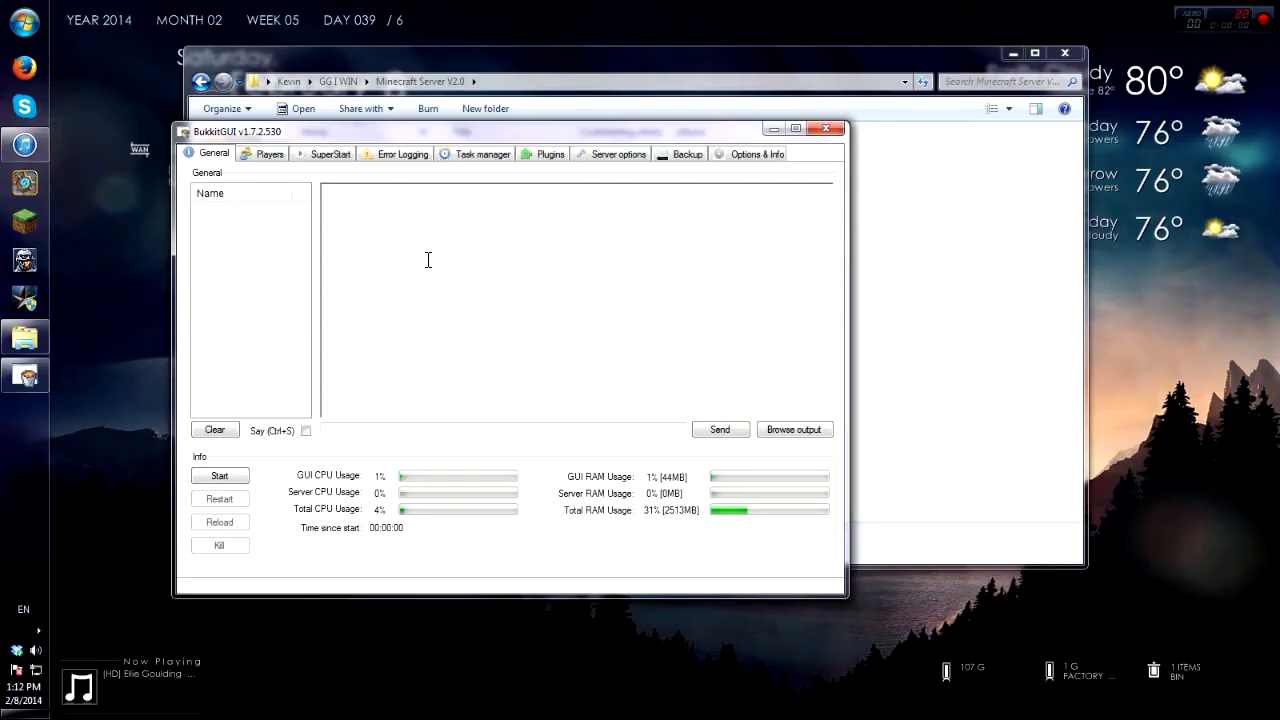
Step: Search the plugin installer for 'Essentials' and select the Essentials result
{"action": "left_click", "coordinate": [546, 164]}
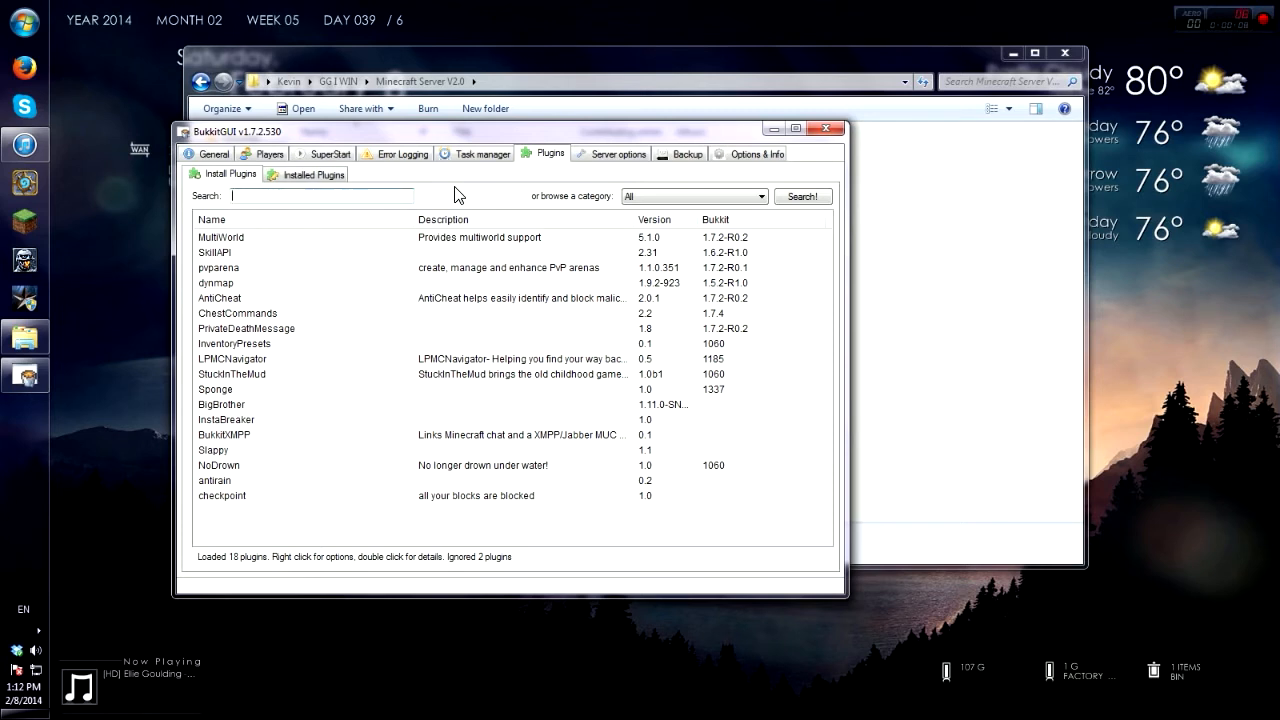
{"action": "type", "text": "Essentials"}
{"action": "left_click", "coordinate": [796, 198]}
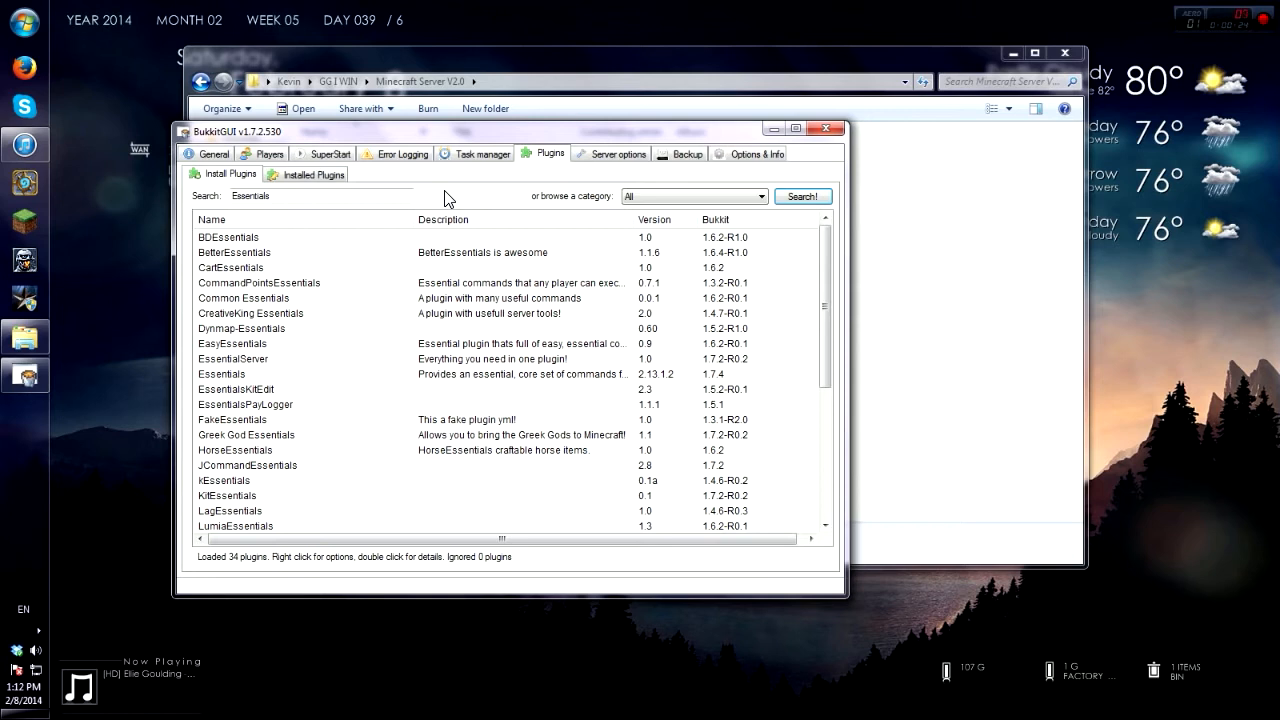
{"action": "left_click", "coordinate": [237, 383]}
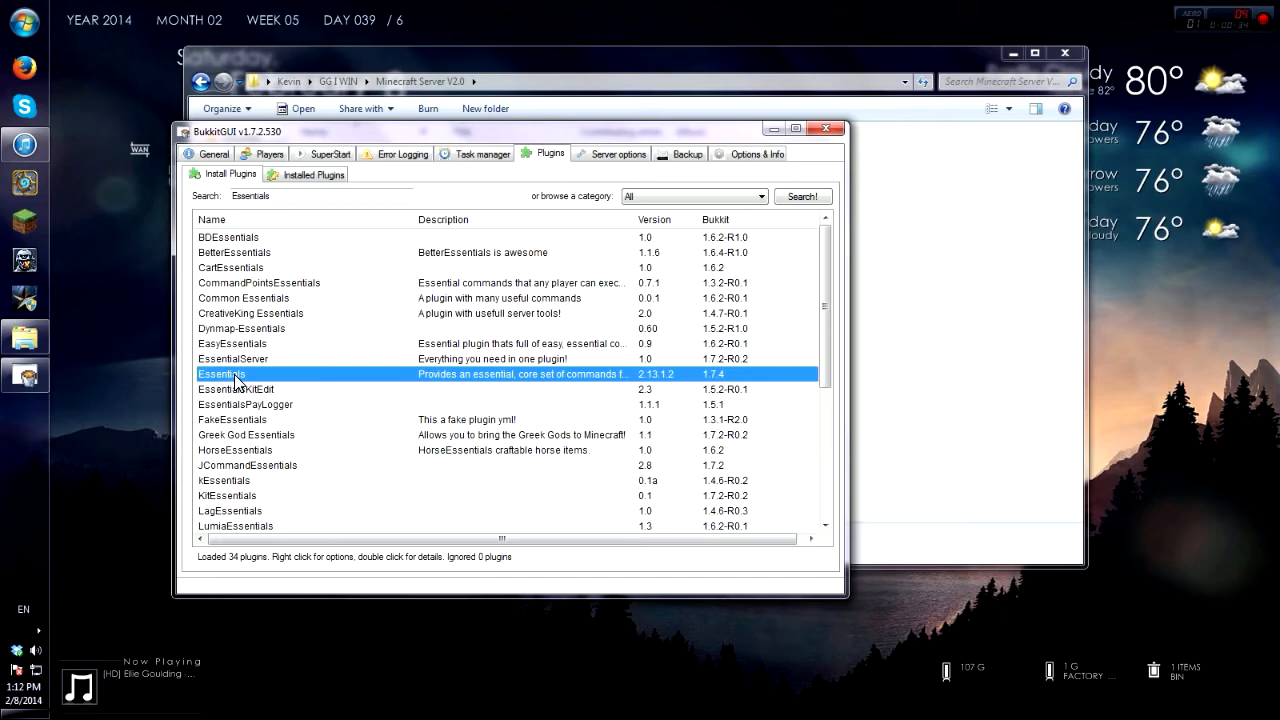
Step: Install Essentials version 2.12.2 for CB 1.6.4 and confirm the success message
{"action": "double_click", "coordinate": [237, 383]}
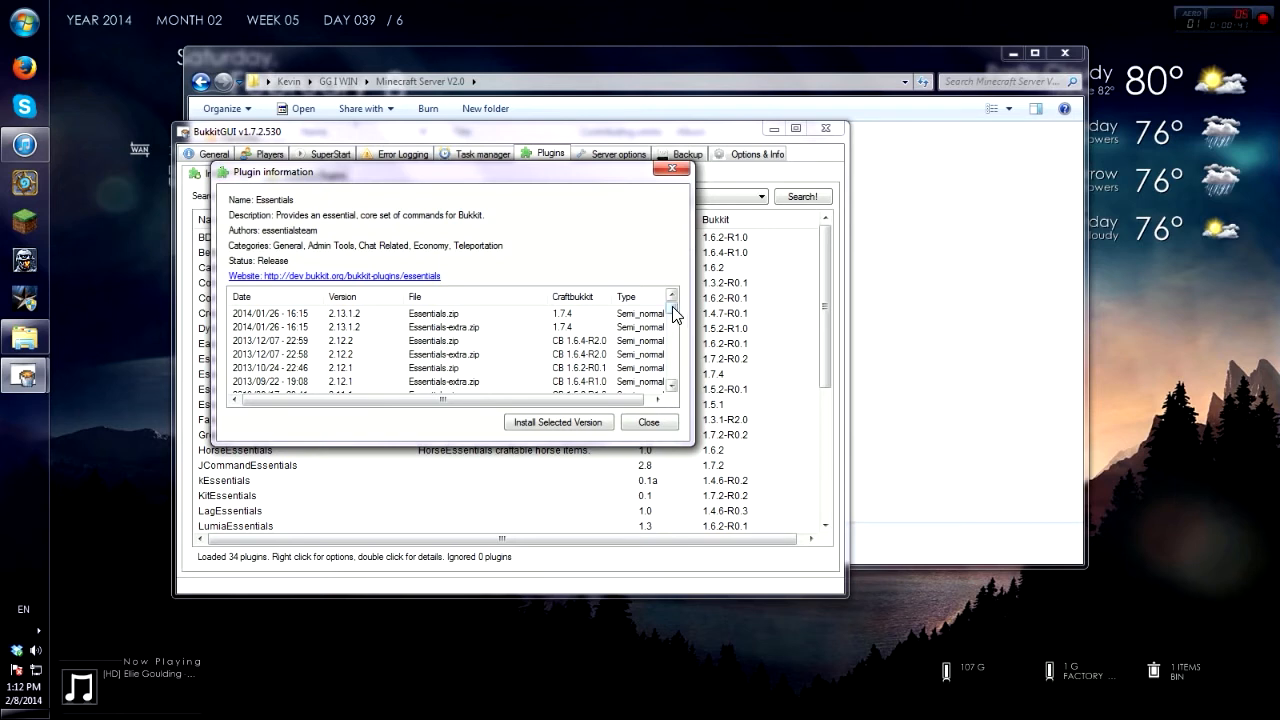
{"action": "mouse_move", "coordinate": [672, 306]}
{"action": "left_mouse_down"}
{"action": "mouse_move", "coordinate": [672, 320]}
{"action": "mouse_move", "coordinate": [672, 302]}
{"action": "left_mouse_up"}
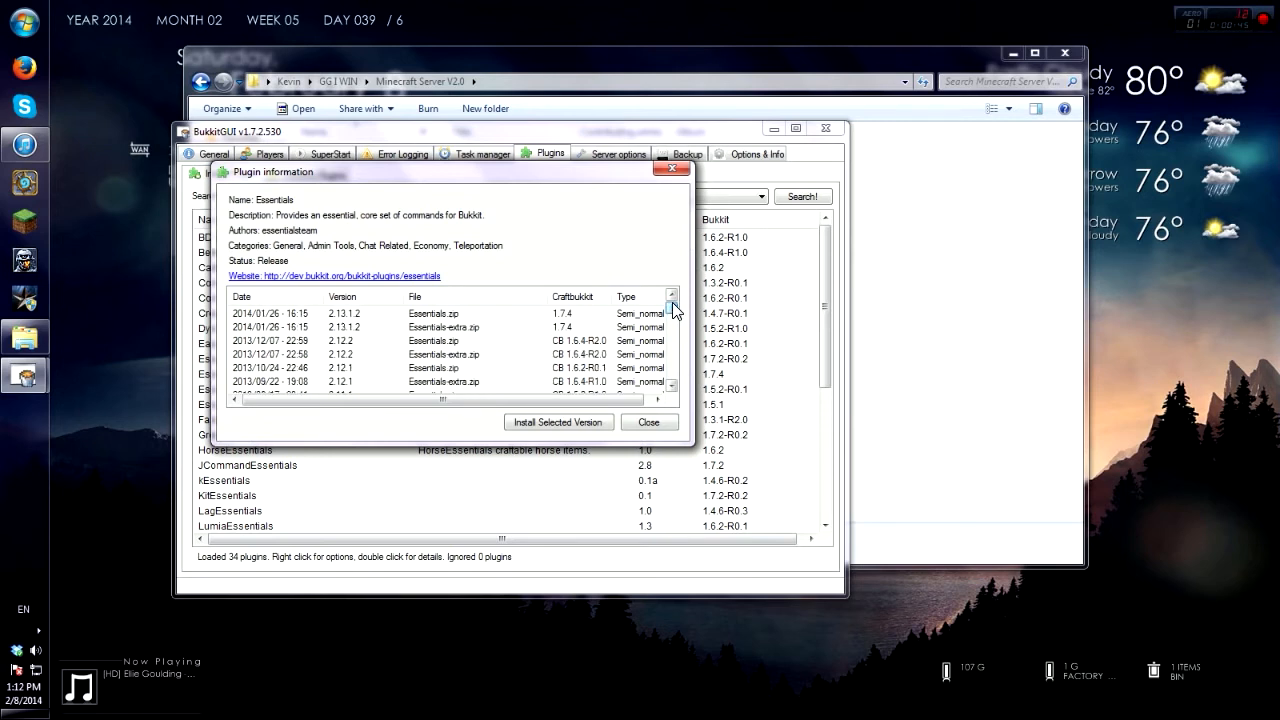
{"action": "left_click", "coordinate": [588, 341]}
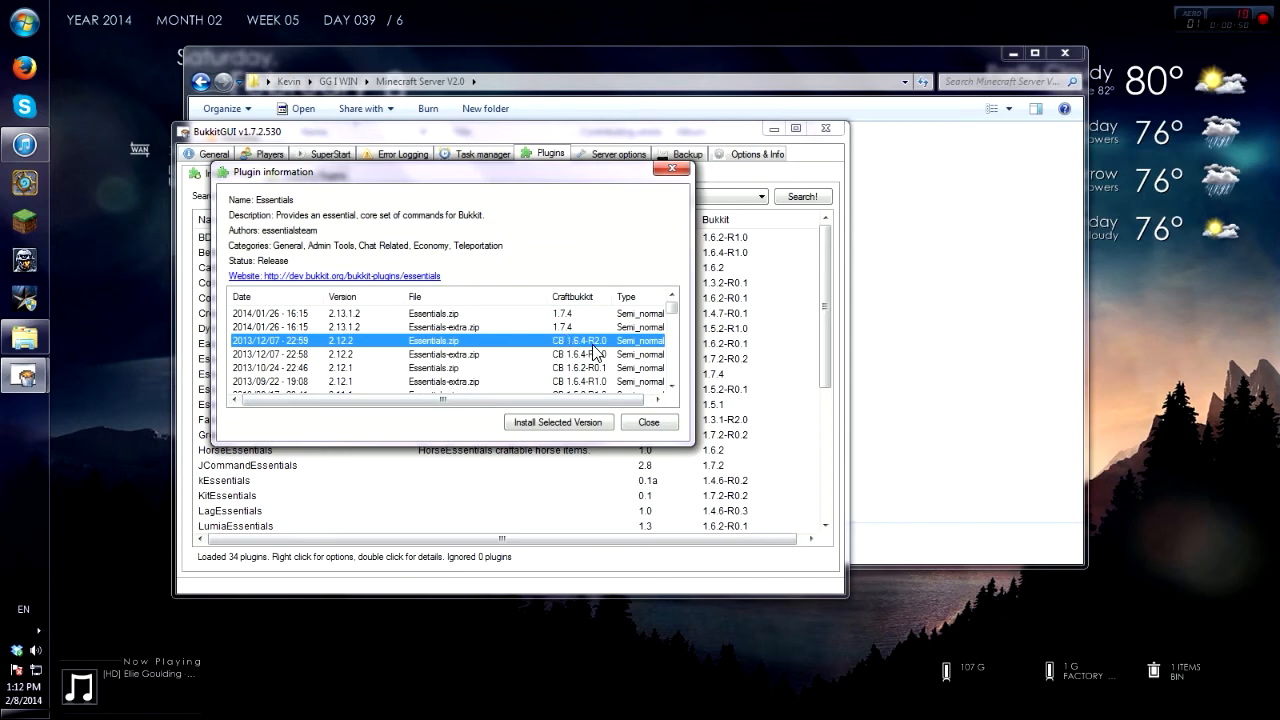
{"action": "left_click", "coordinate": [576, 420]}
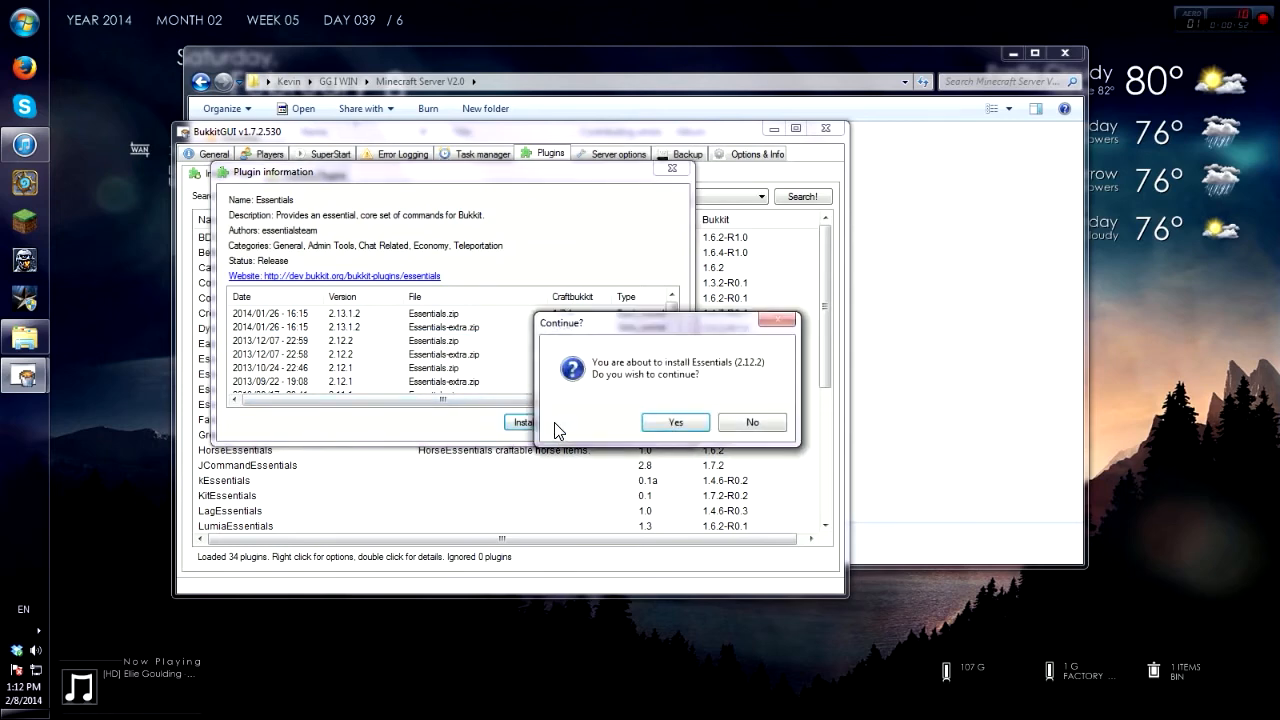
{"action": "left_click", "coordinate": [664, 422]}
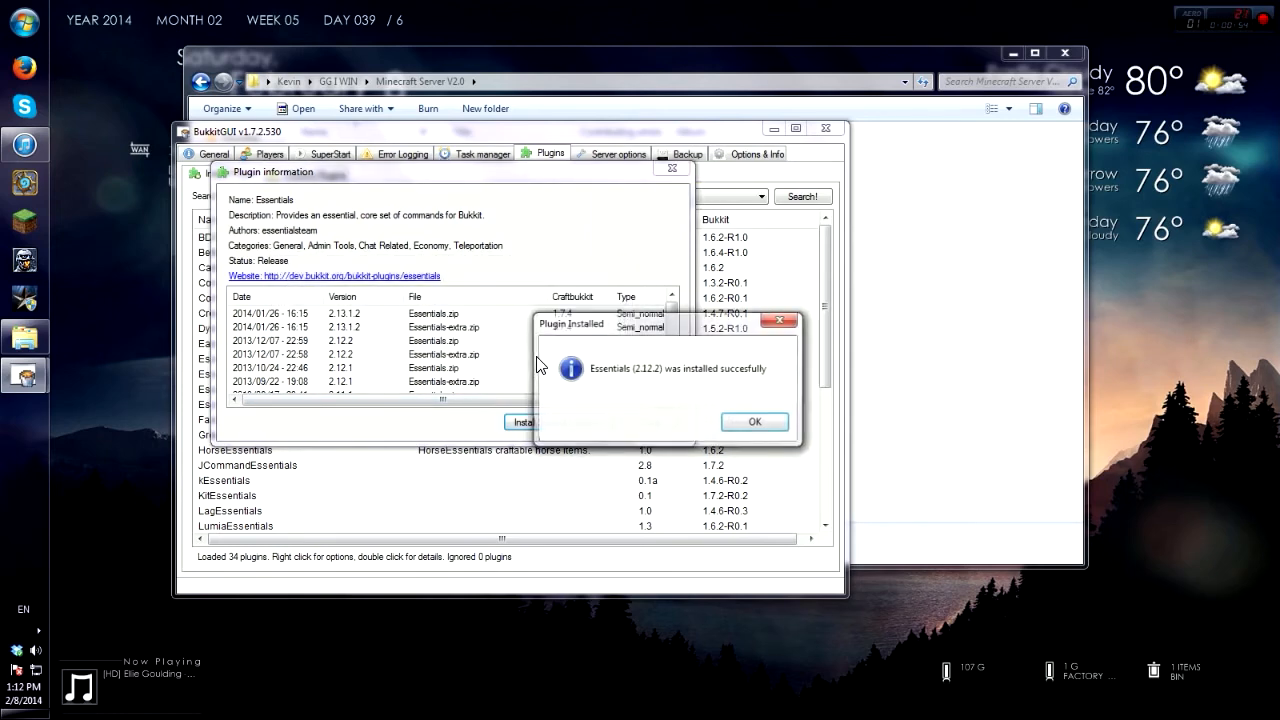
{"action": "left_click", "coordinate": [755, 422]}
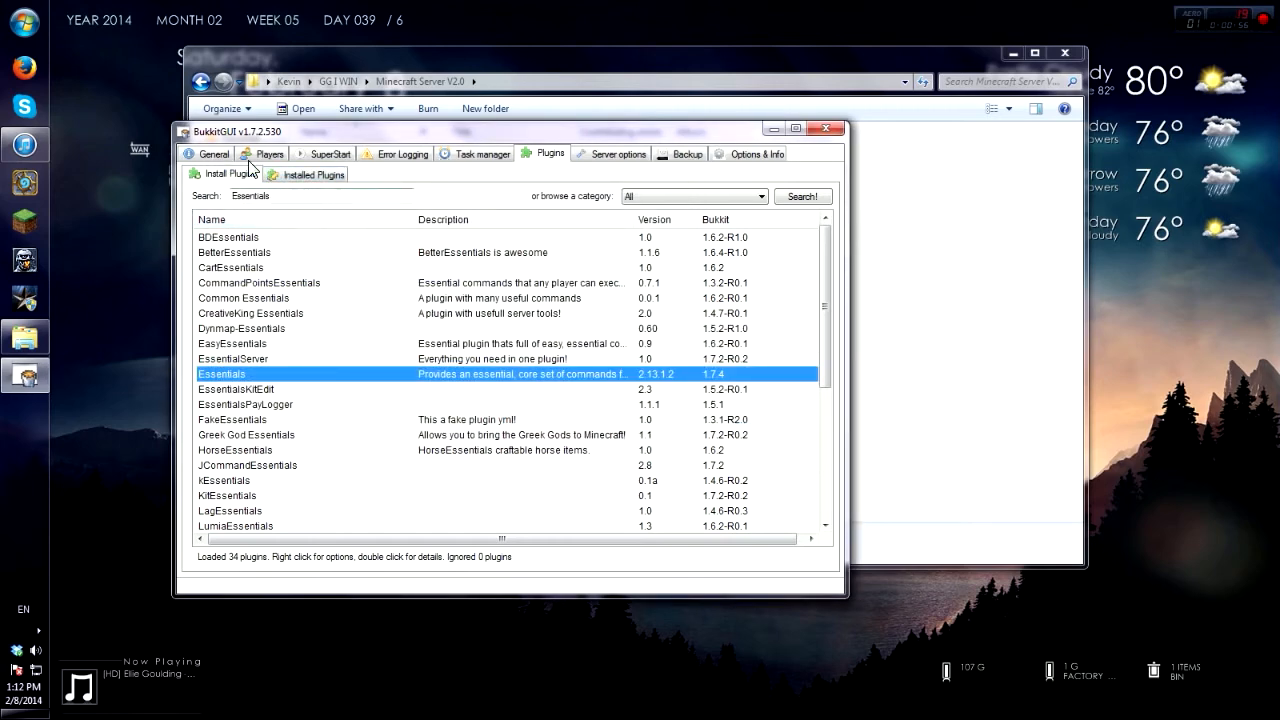
{"action": "left_click", "coordinate": [217, 156]}
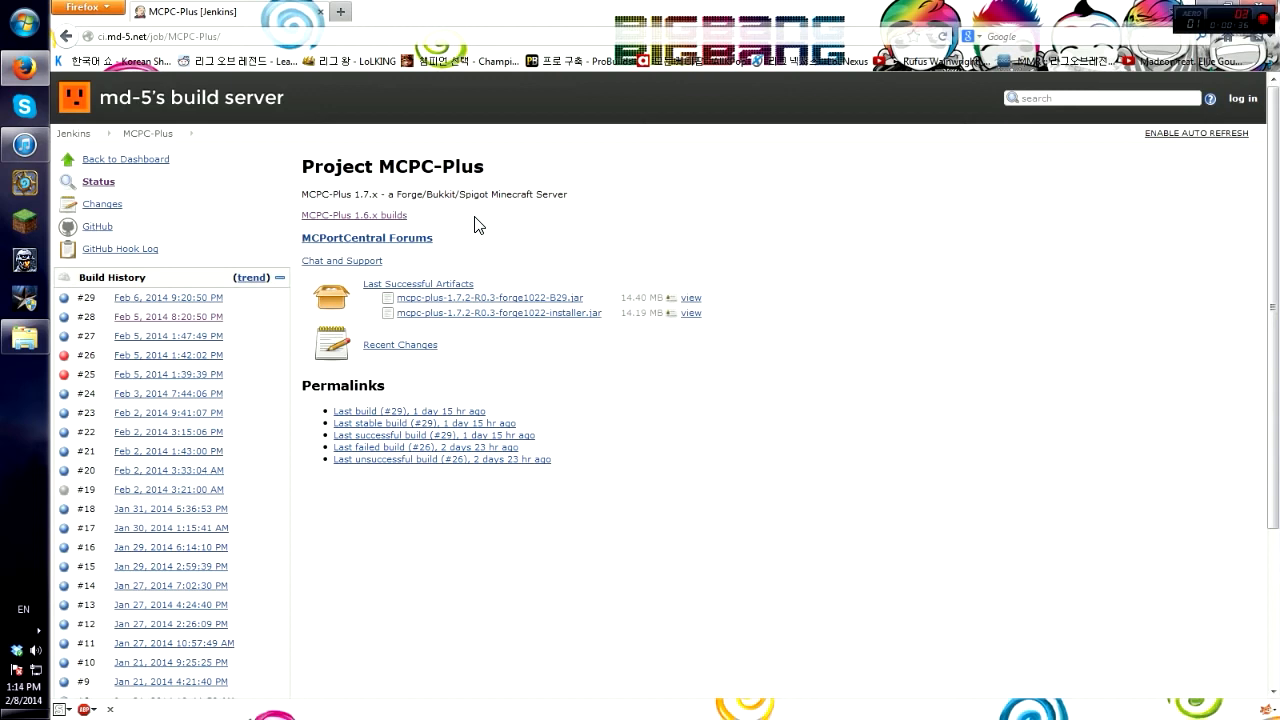
Step: Open the MCPC-Plus 1.6.x builds page, then relaunch BukkitGUI.exe from the server folder
{"action": "left_click", "coordinate": [401, 226]}
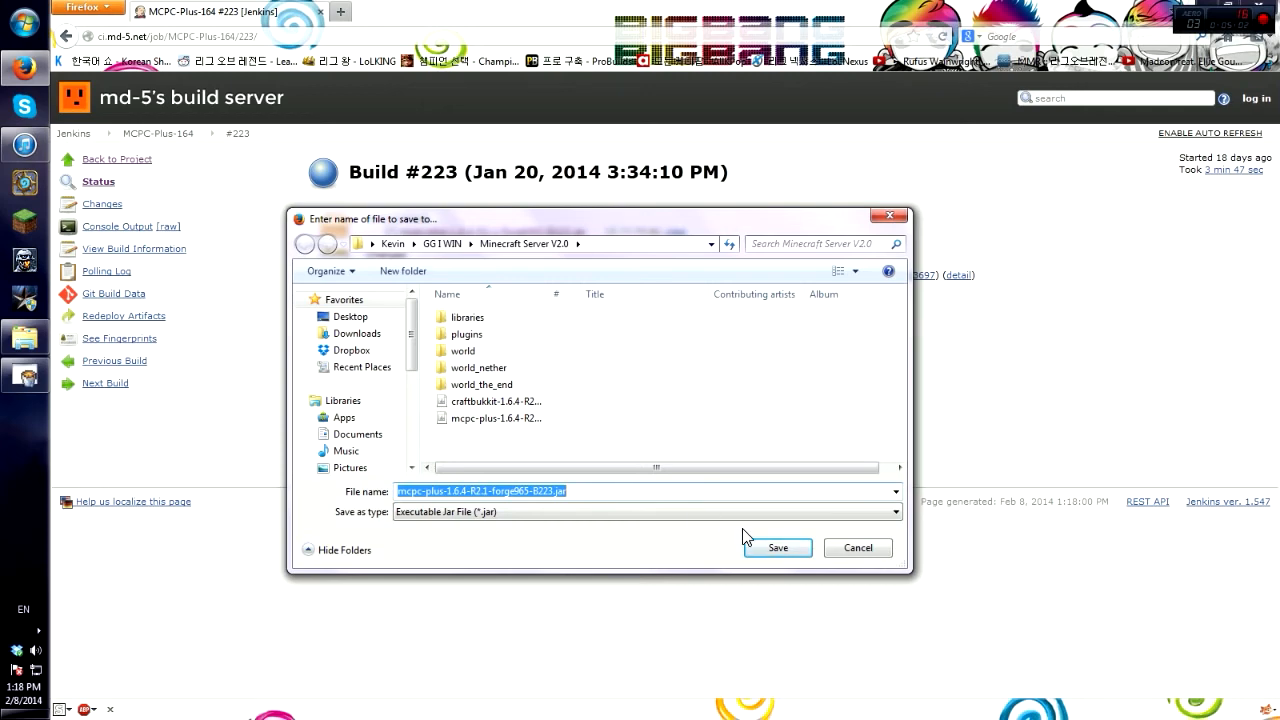
{"action": "double_click", "coordinate": [406, 277]}
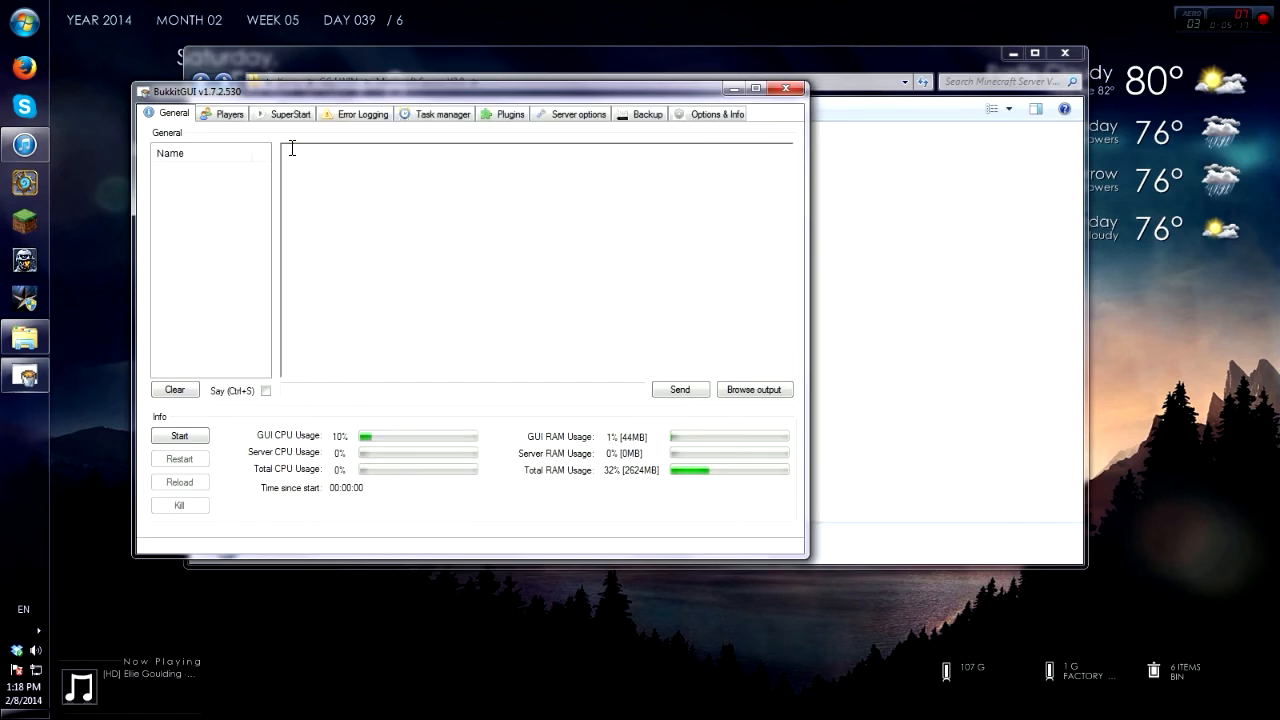
Step: Set mcpc-plus-1.6.4-R2.1-forge965-B223.jar as the server file
{"action": "left_click", "coordinate": [292, 115]}
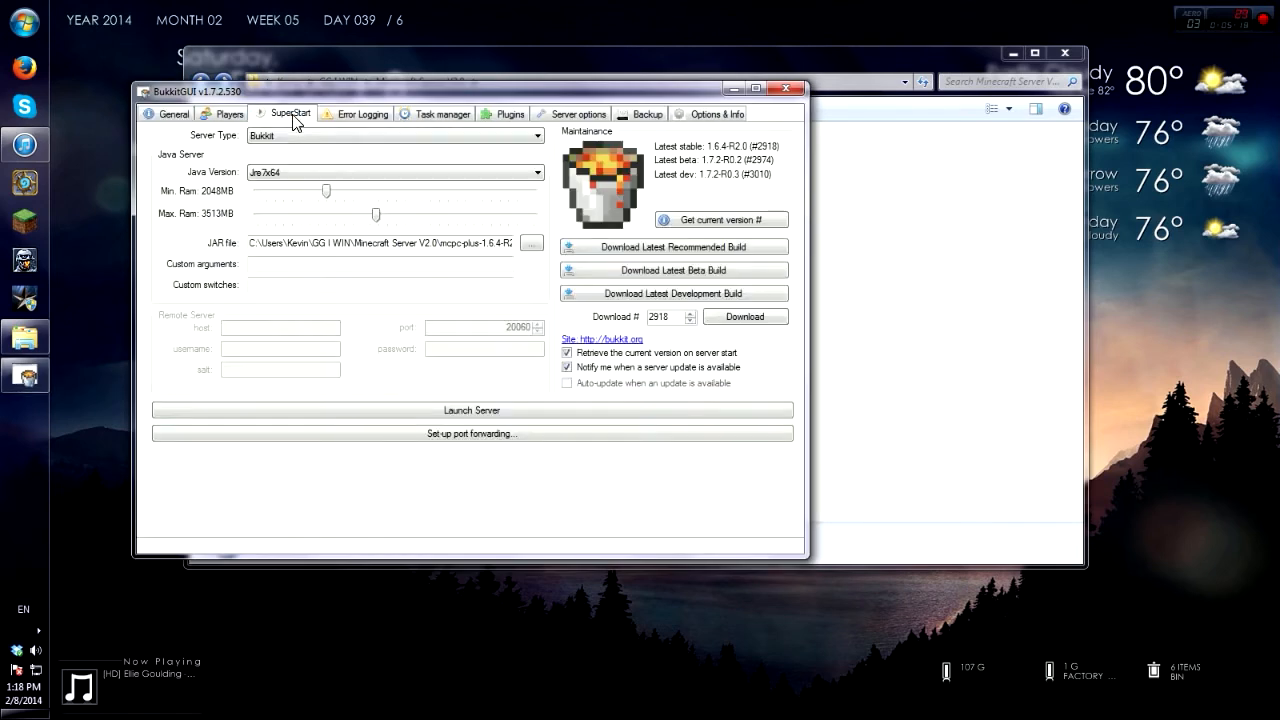
{"action": "left_click", "coordinate": [533, 244]}
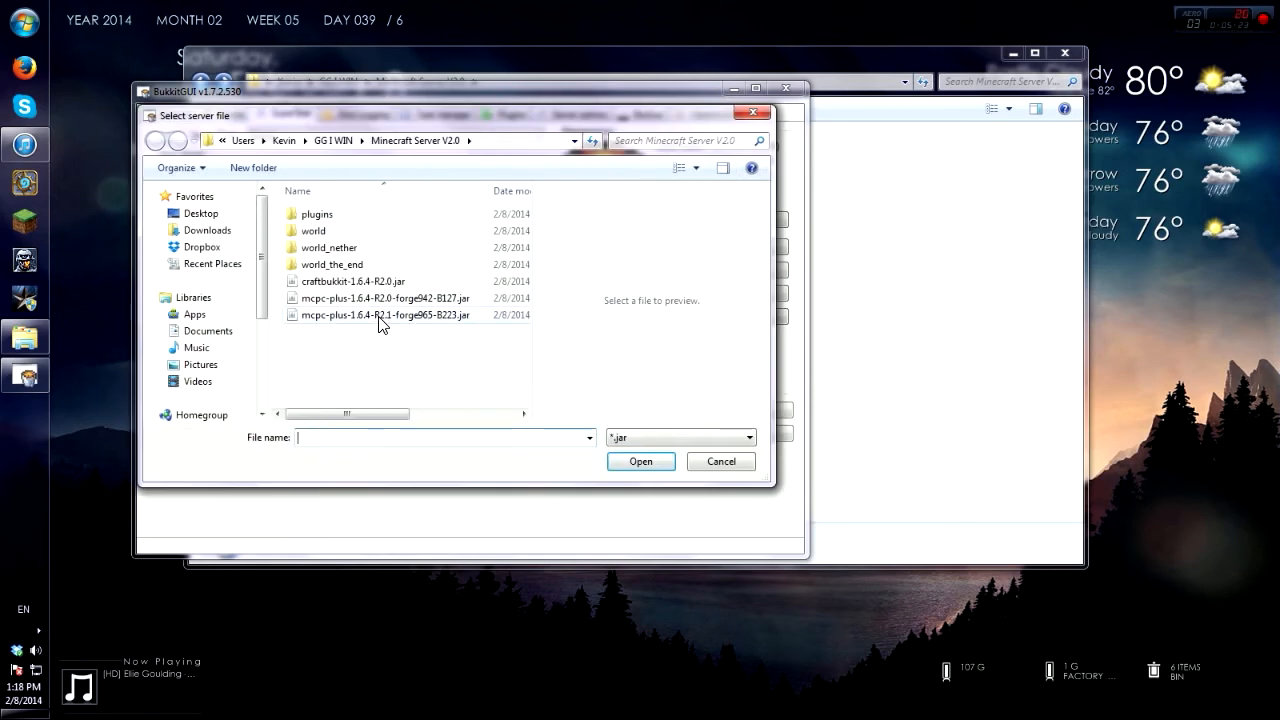
{"action": "left_click", "coordinate": [379, 316]}
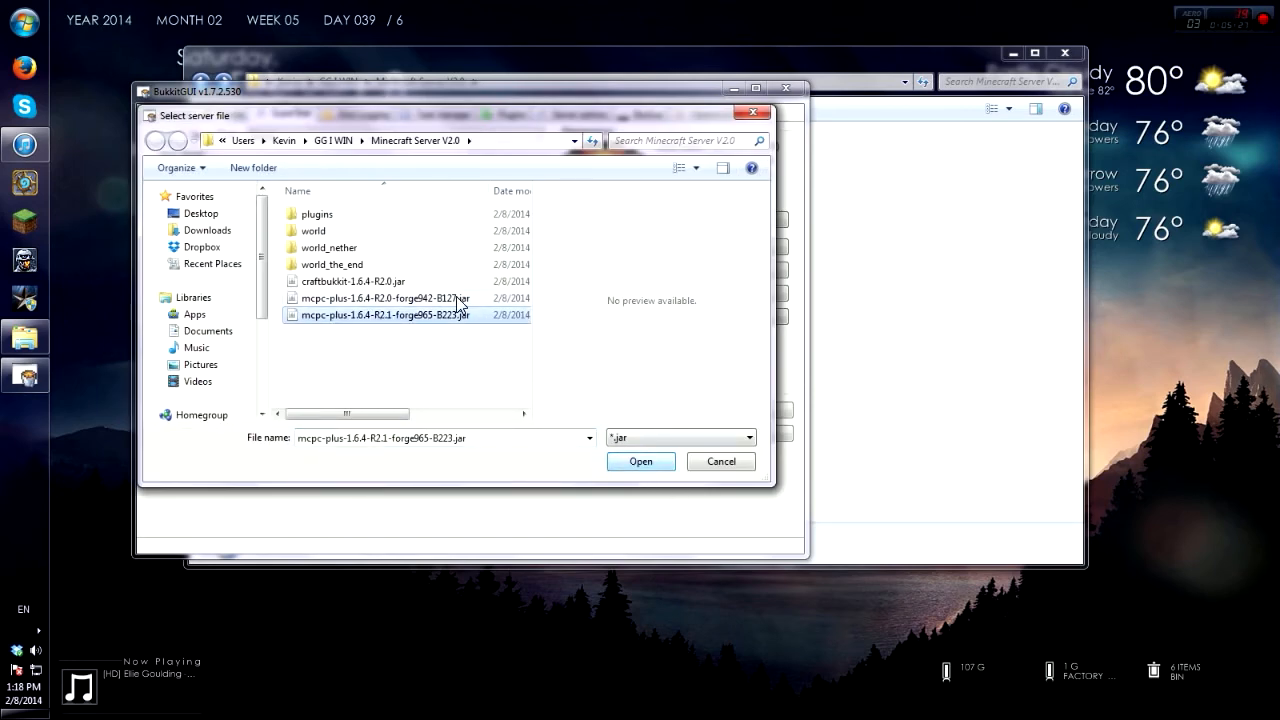
{"action": "left_click", "coordinate": [622, 466]}
Step: Start the server once from the General view, then stop it
{"action": "left_click", "coordinate": [167, 116]}
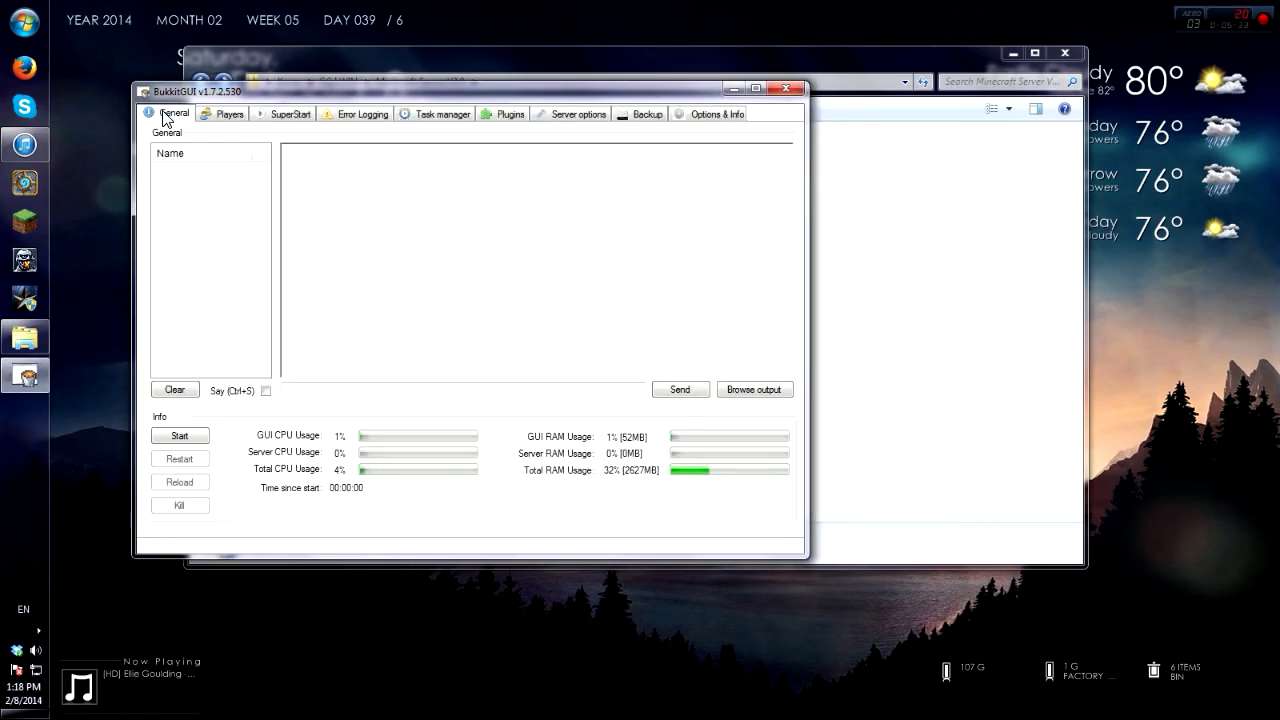
{"action": "left_click", "coordinate": [181, 438]}
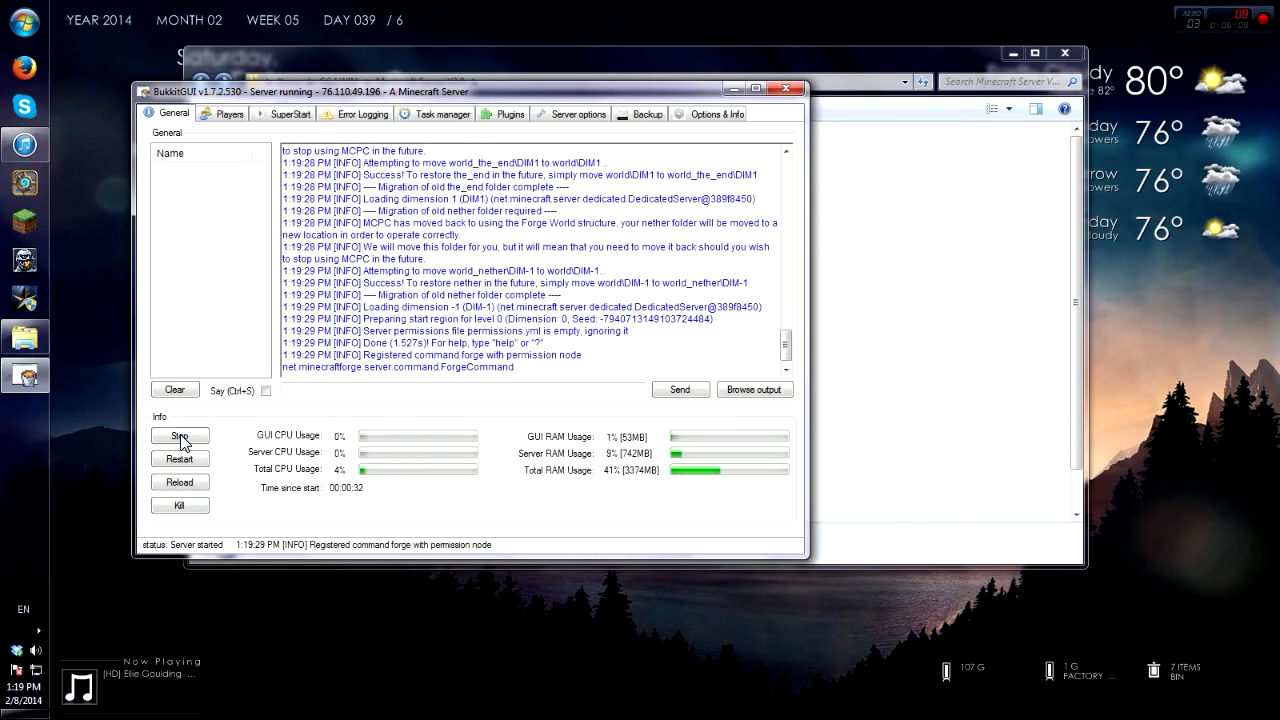
{"action": "left_click", "coordinate": [181, 438]}
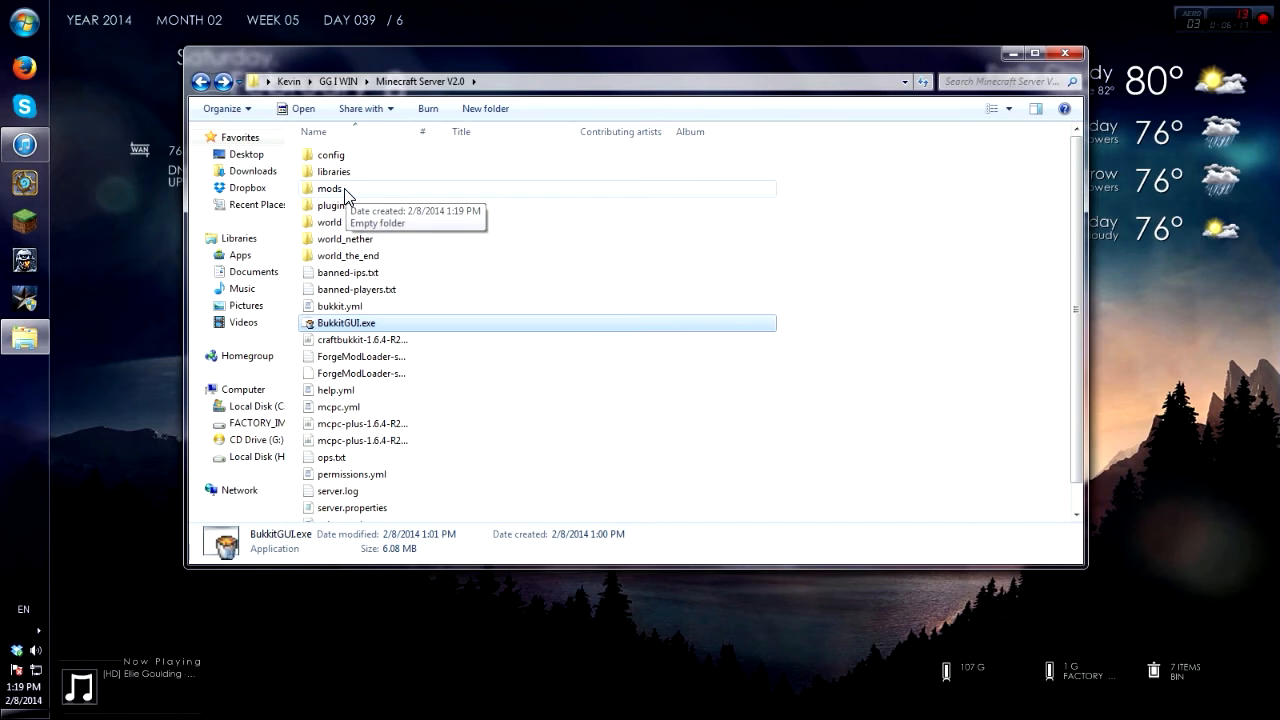
Step: Copy CustomMobSpawner 3.0.0.zip and the DrZharks MoCreatures zip into the server's mods folder
{"action": "left_click", "coordinate": [345, 195]}
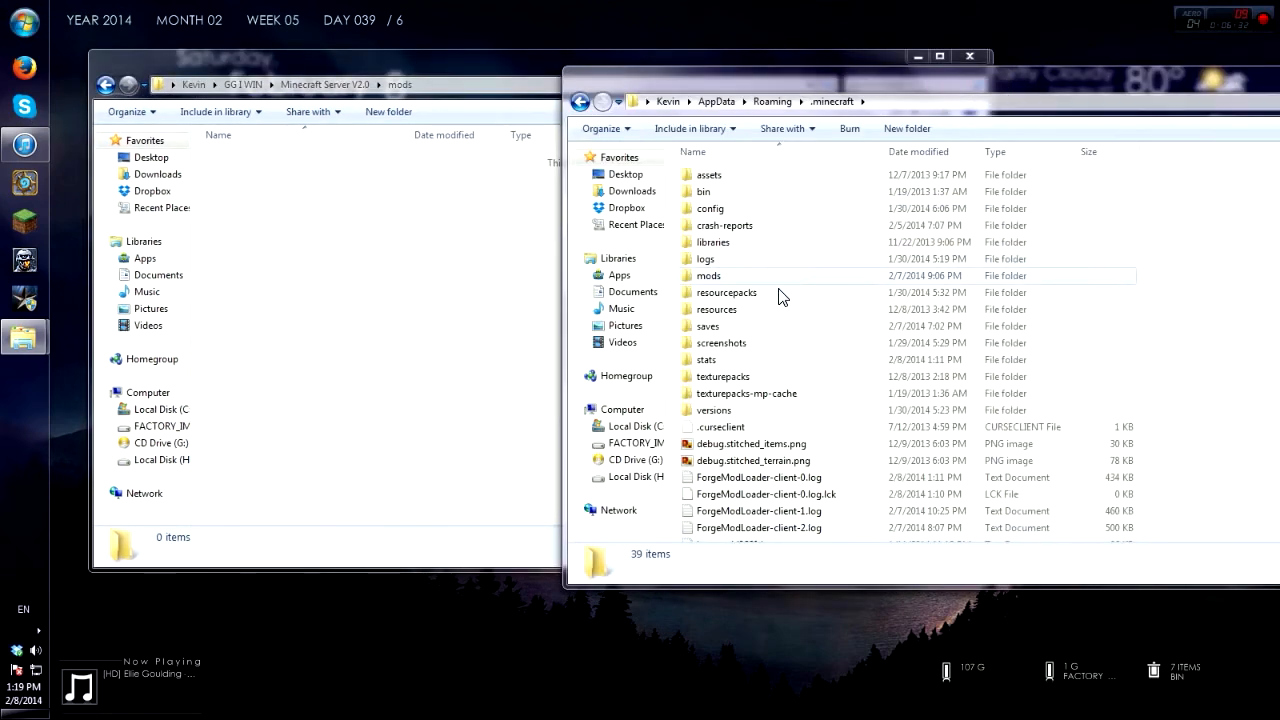
{"action": "double_click", "coordinate": [773, 279]}
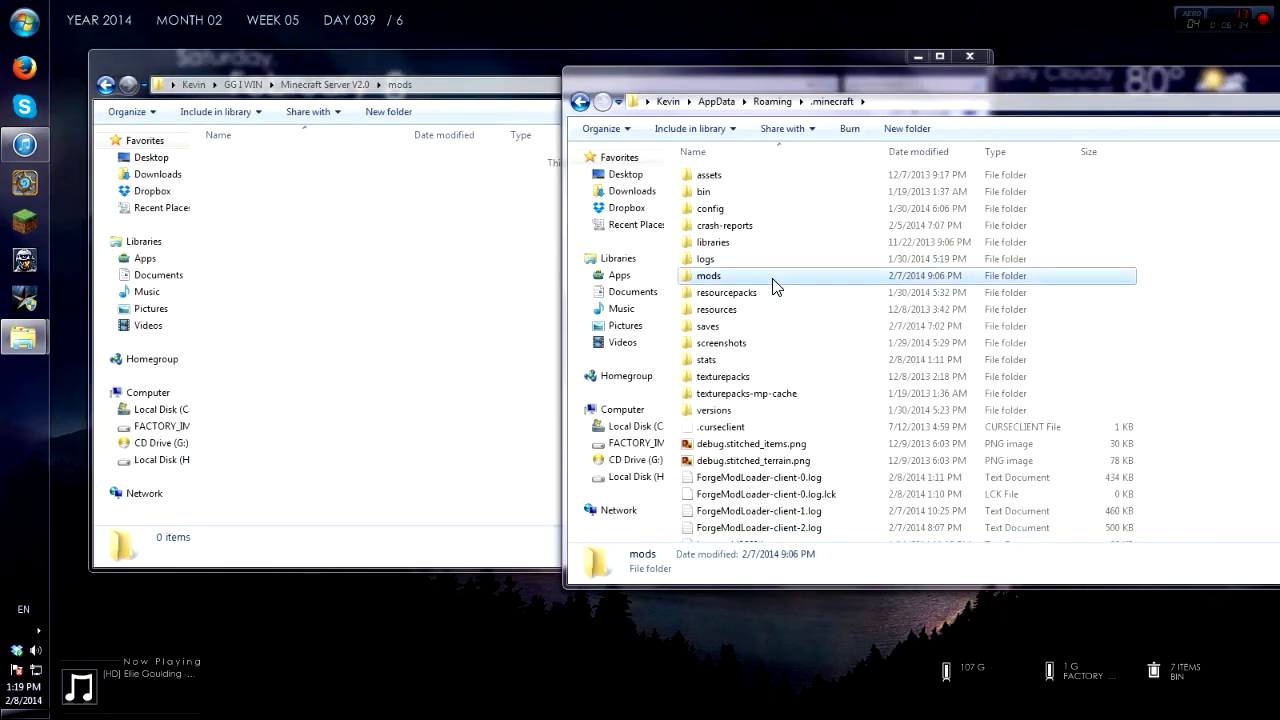
{"action": "left_click", "coordinate": [770, 280]}
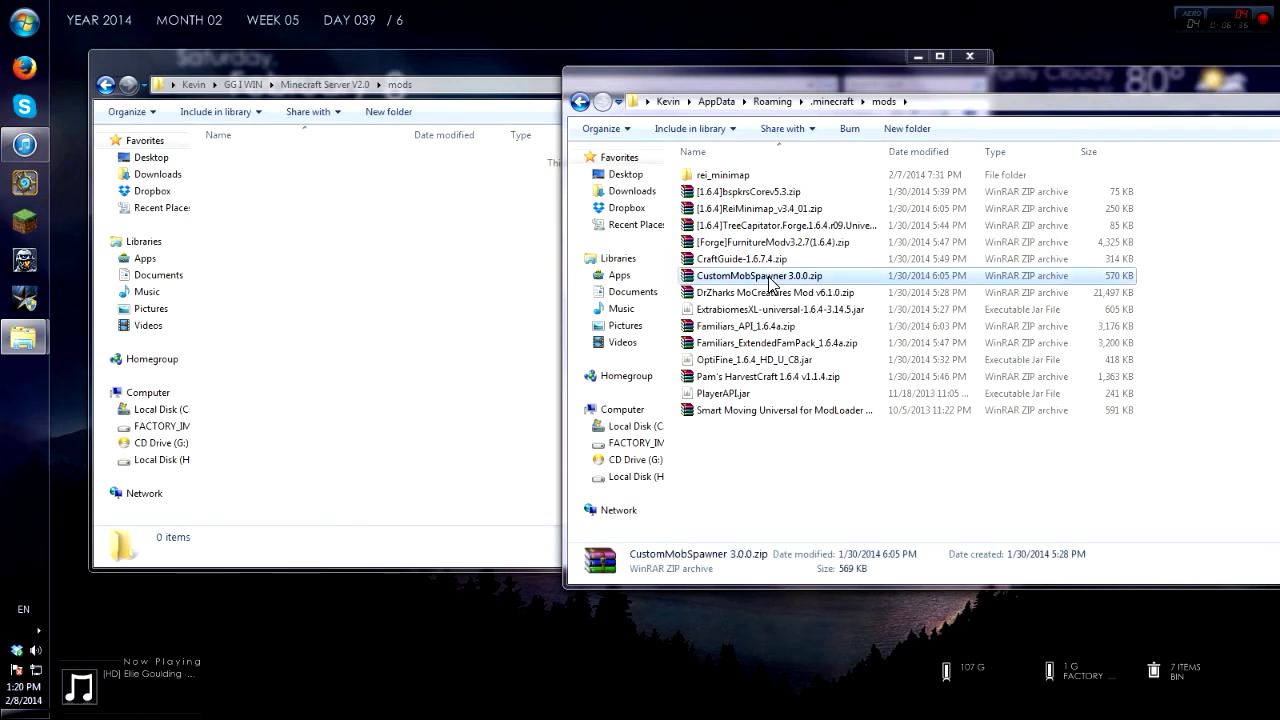
{"action": "key", "text": "shift+Down"}
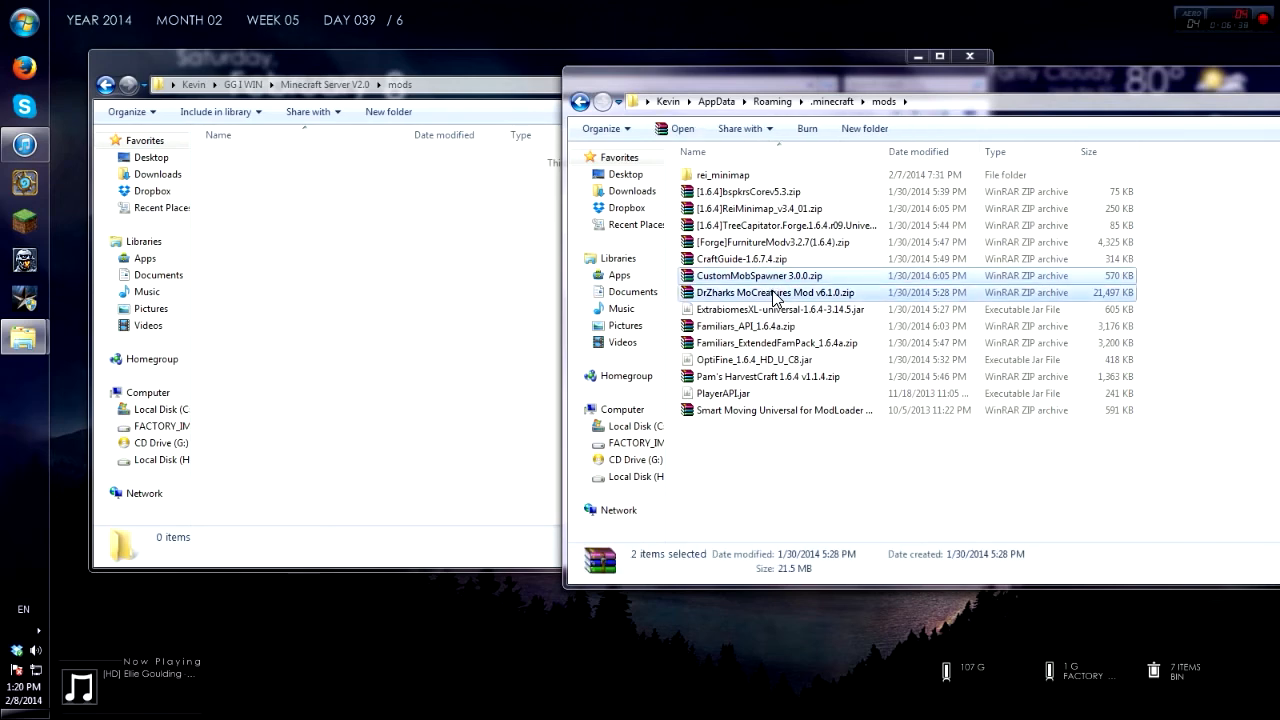
{"action": "right_click", "coordinate": [773, 281]}
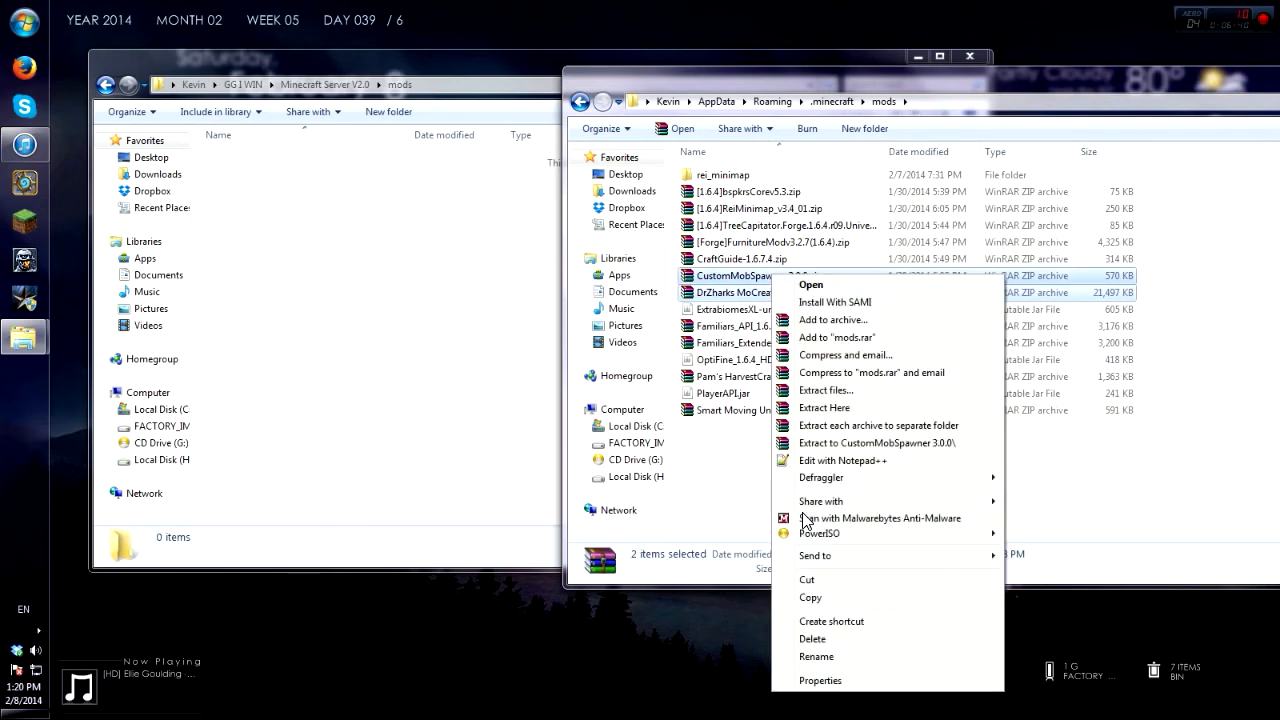
{"action": "left_click", "coordinate": [810, 598]}
{"action": "right_click", "coordinate": [323, 297]}
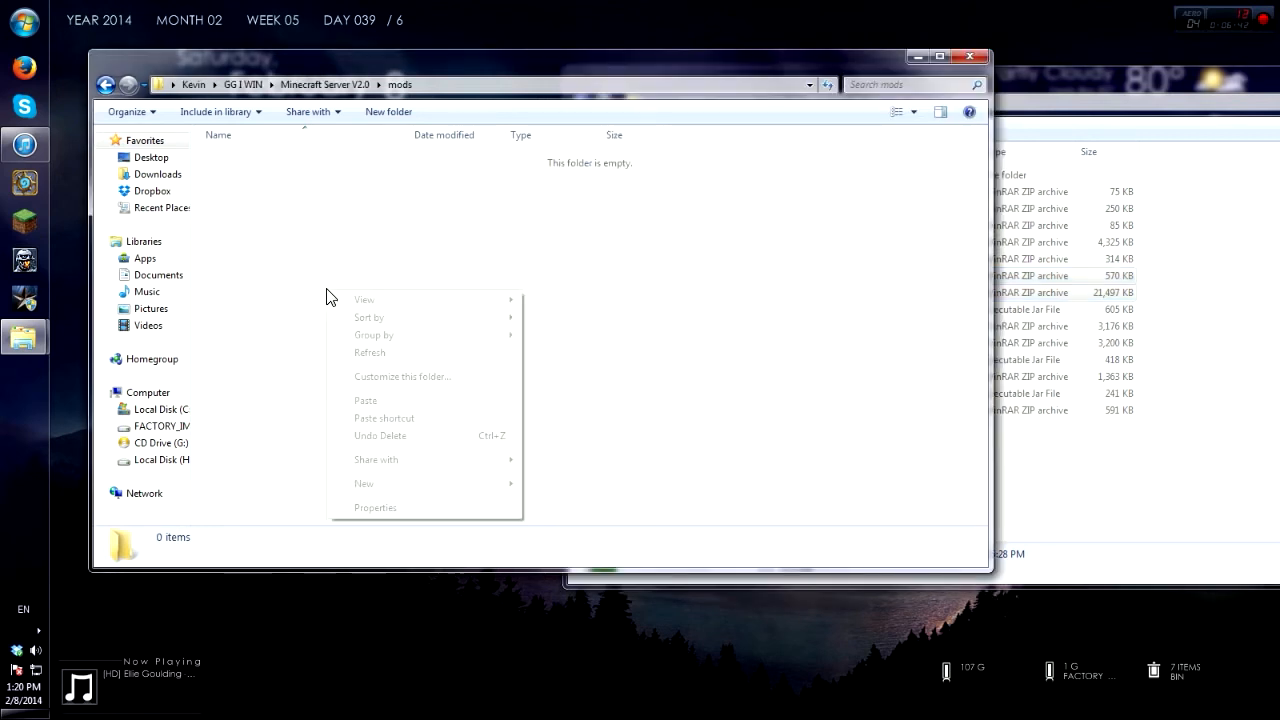
{"action": "left_click", "coordinate": [367, 402]}
{"action": "left_click", "coordinate": [376, 379]}
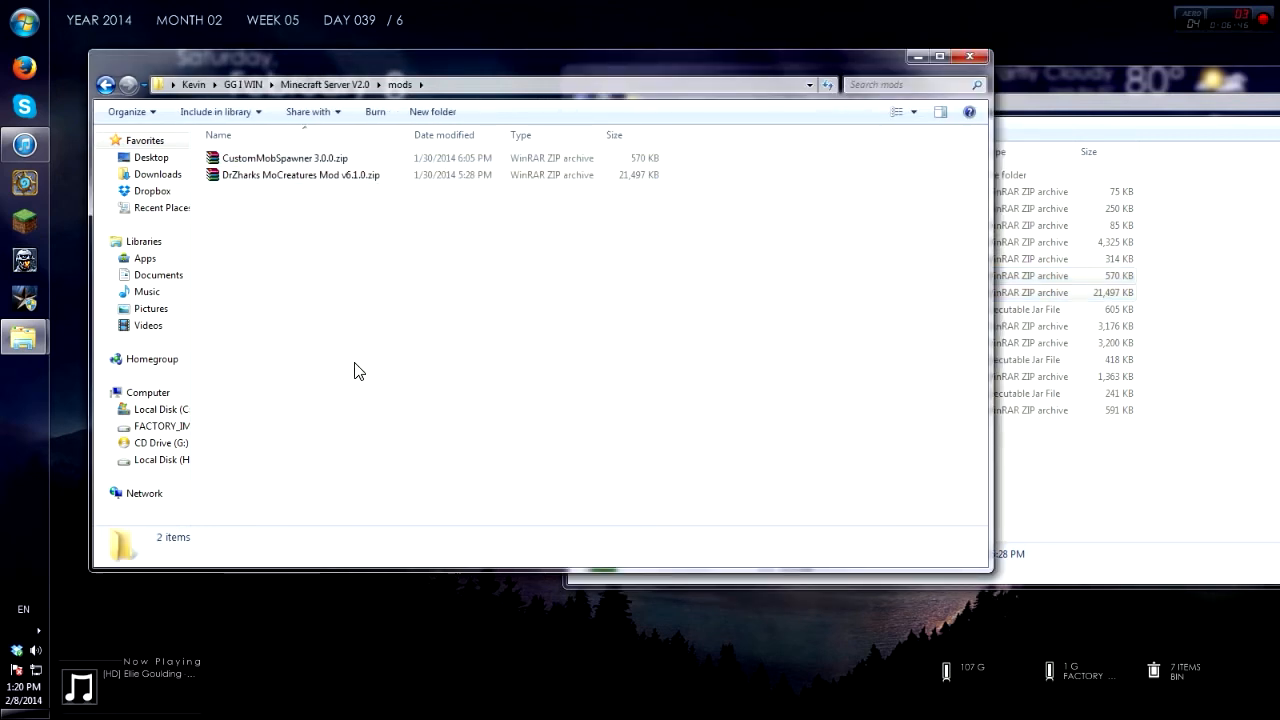
Step: Relaunch BukkitGUI.exe from Minecraft Server V2.0 and start the server
{"action": "left_click", "coordinate": [305, 85]}
{"action": "double_click", "coordinate": [298, 330]}
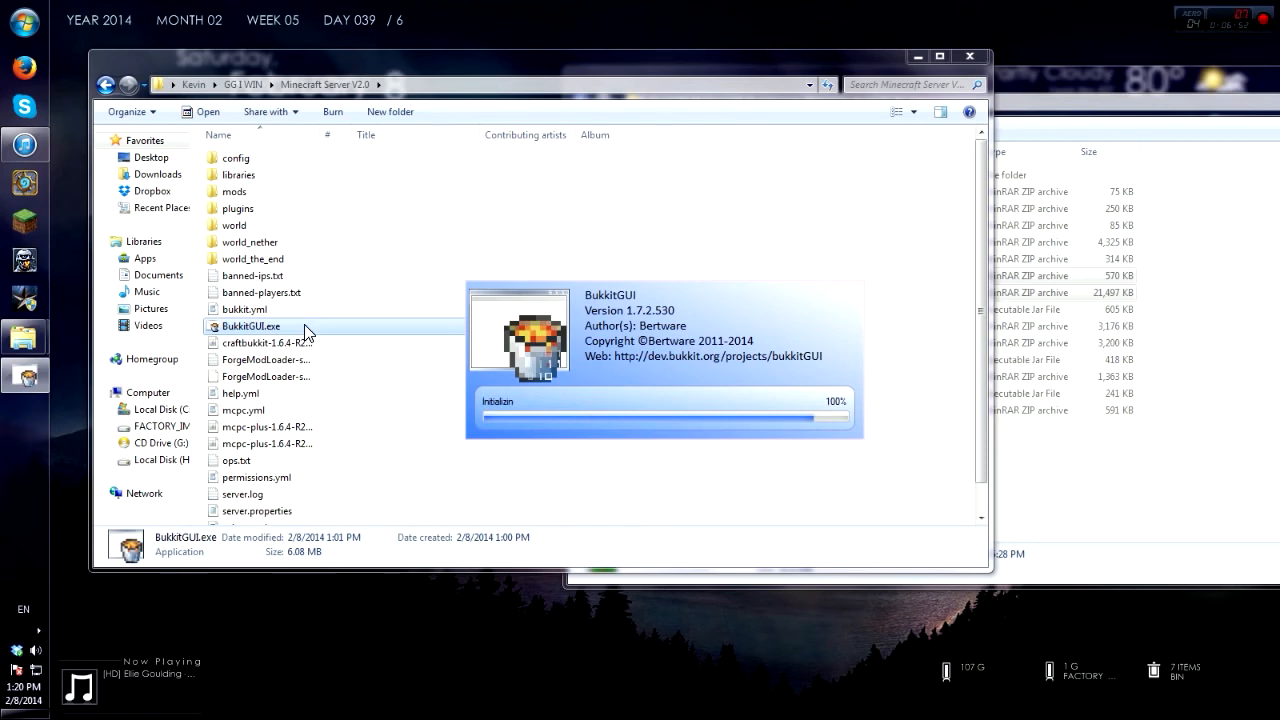
{"action": "left_click", "coordinate": [230, 477]}
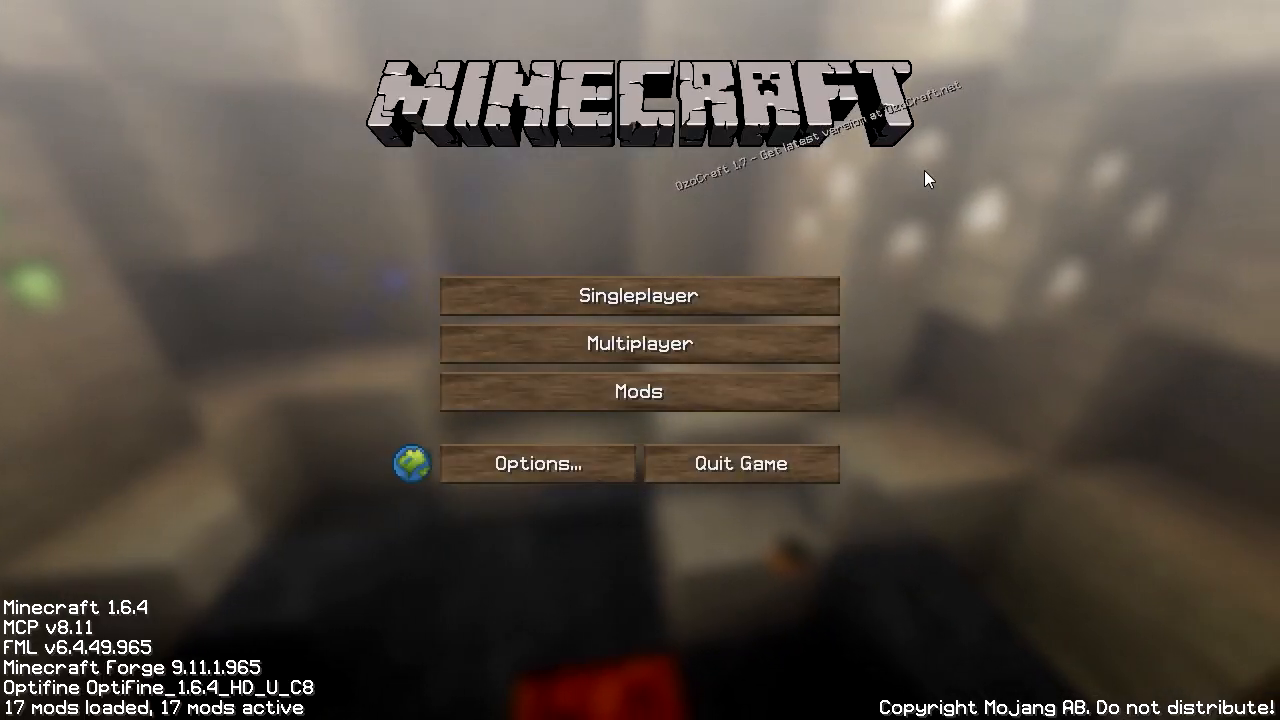
Step: Join the modded server, walk through the forest, and attack a pink mob
{"action": "left_click", "coordinate": [701, 340]}
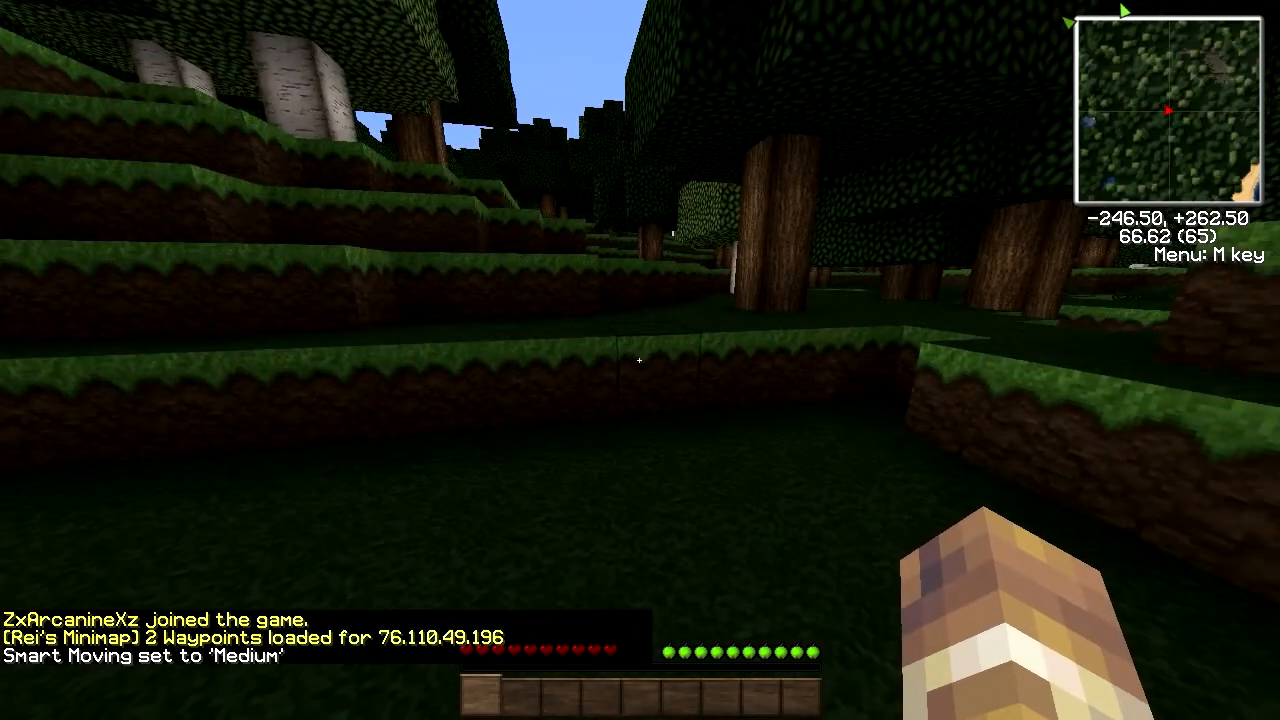
{"action": "key", "text": "w"}
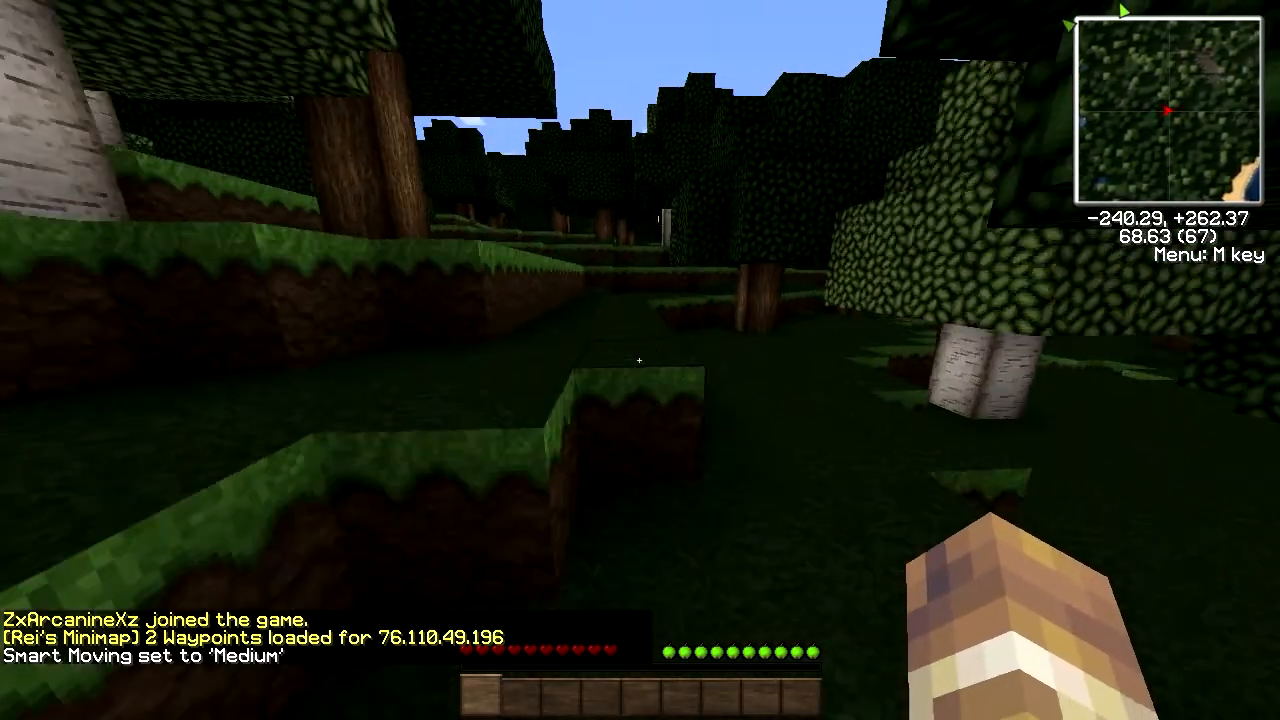
{"action": "key", "text": "w"}
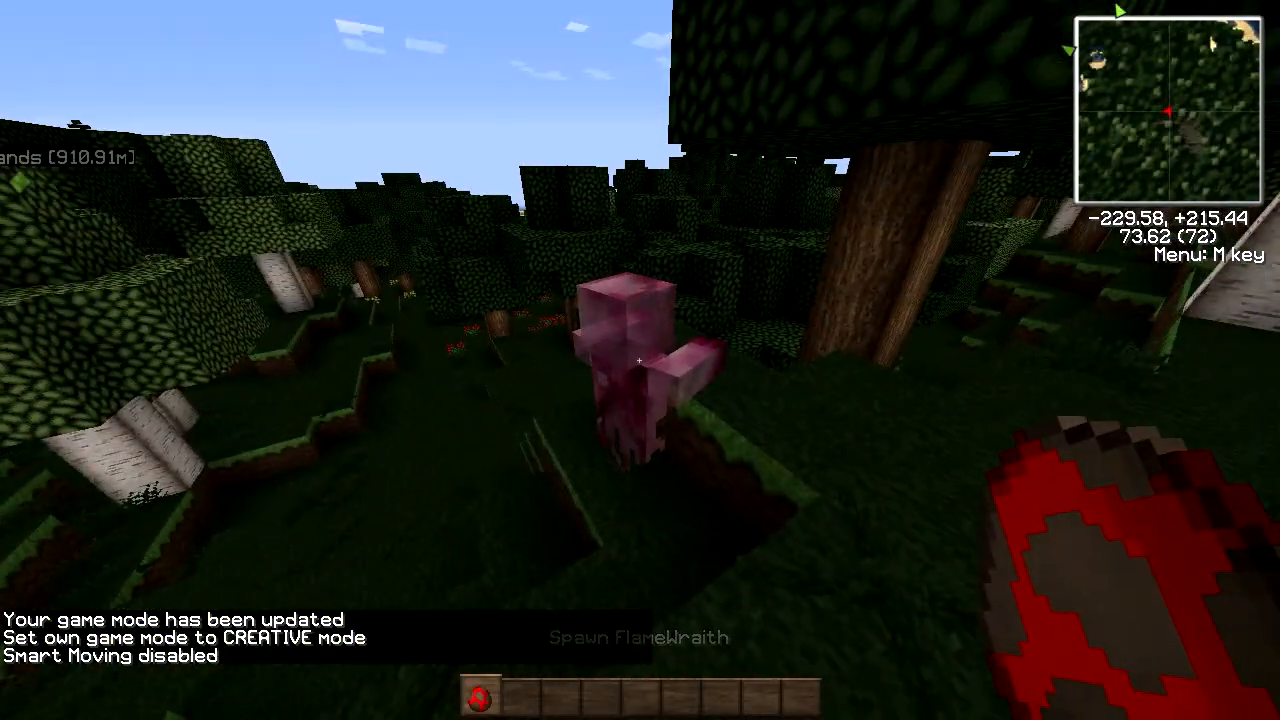
{"action": "key", "text": "s"}
{"action": "key", "text": "s"}
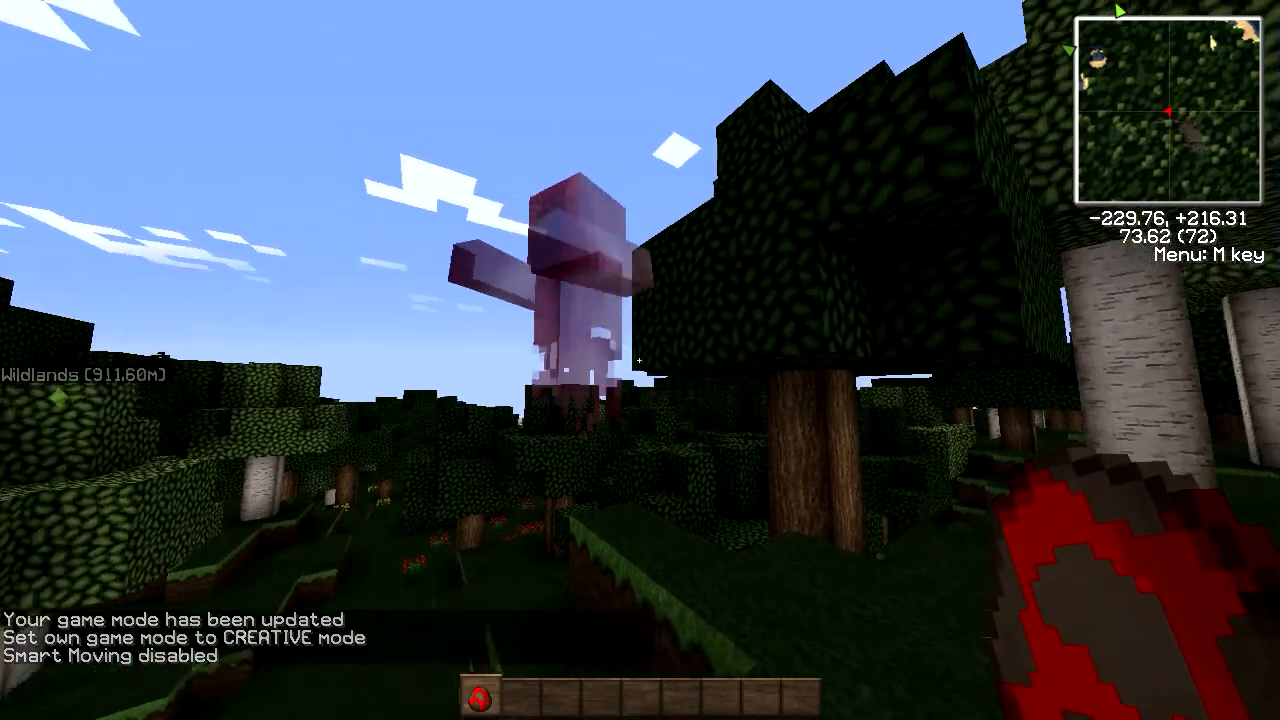
{"action": "key", "text": "w"}
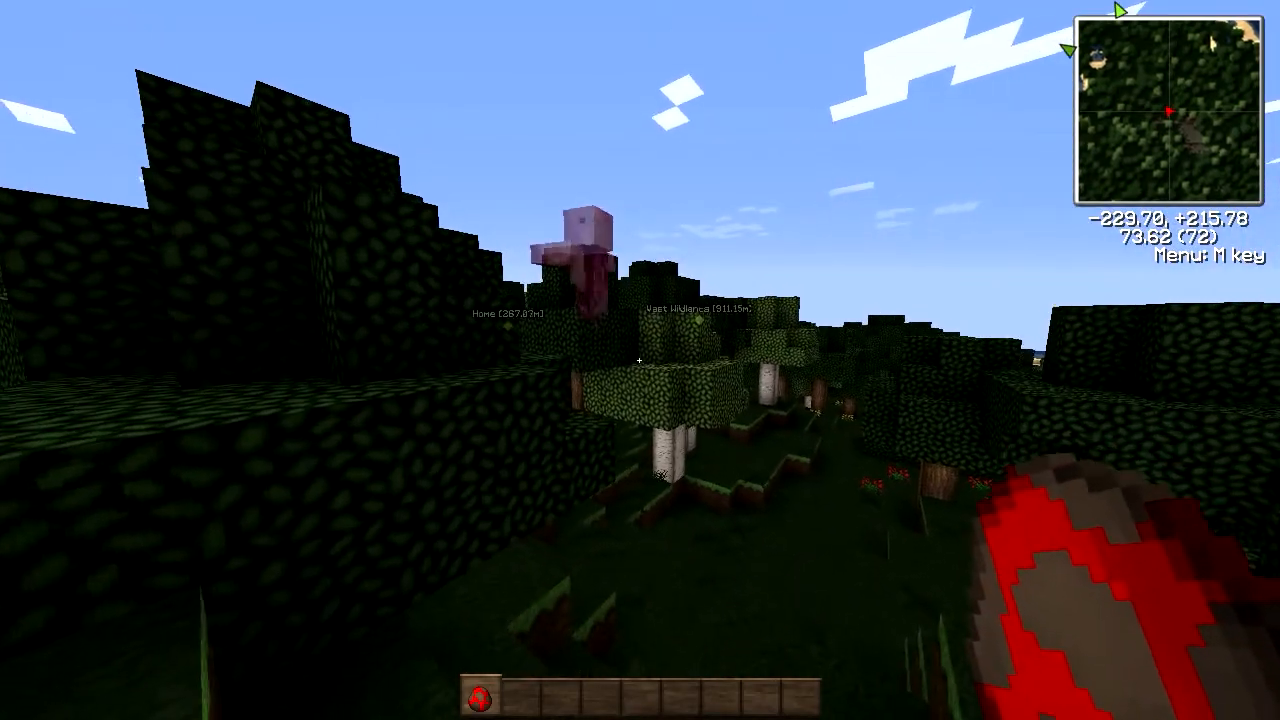
{"action": "key", "text": "s"}
{"action": "key", "text": "a"}
{"action": "key", "text": "w"}
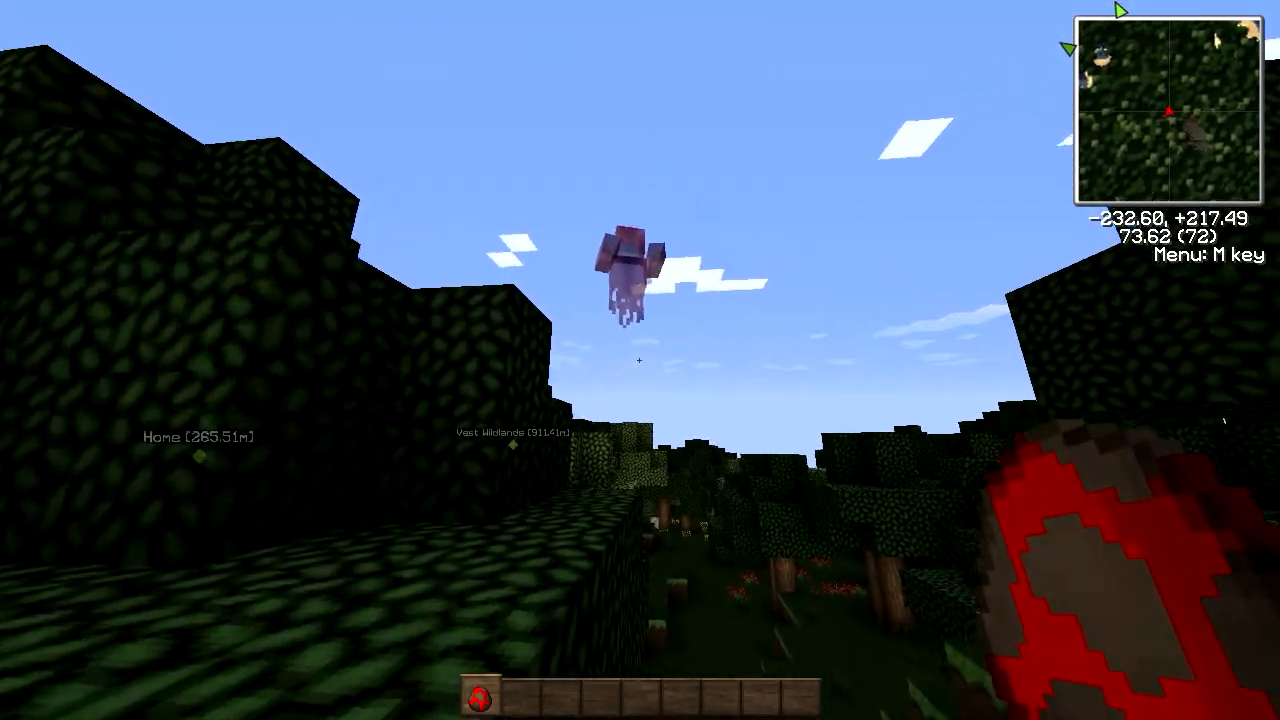
{"action": "key", "text": "d"}
{"action": "left_click", "coordinate": [639, 360]}
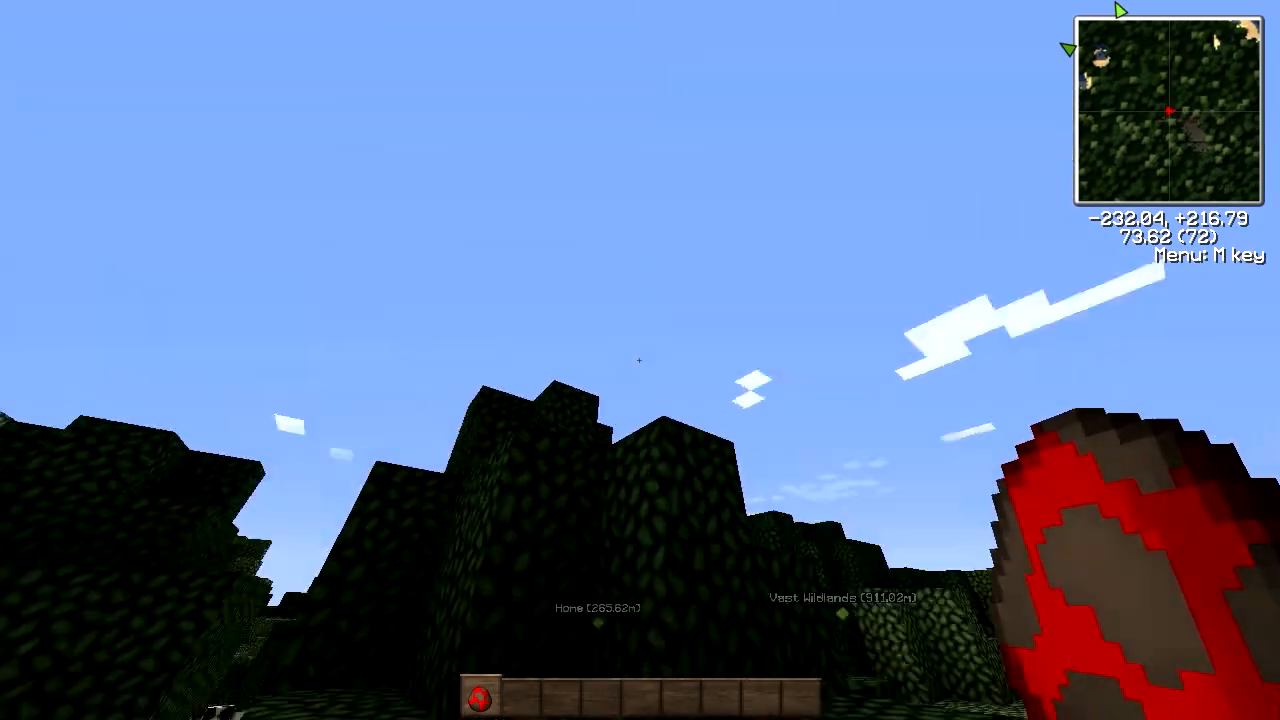
Step: Spawn three Flame Wraith mobs from the spawn egg
{"action": "key", "text": "s"}
{"action": "key", "text": "a"}
{"action": "key", "text": "d"}
{"action": "right_click", "coordinate": [639, 360]}
{"action": "right_click", "coordinate": [639, 360]}
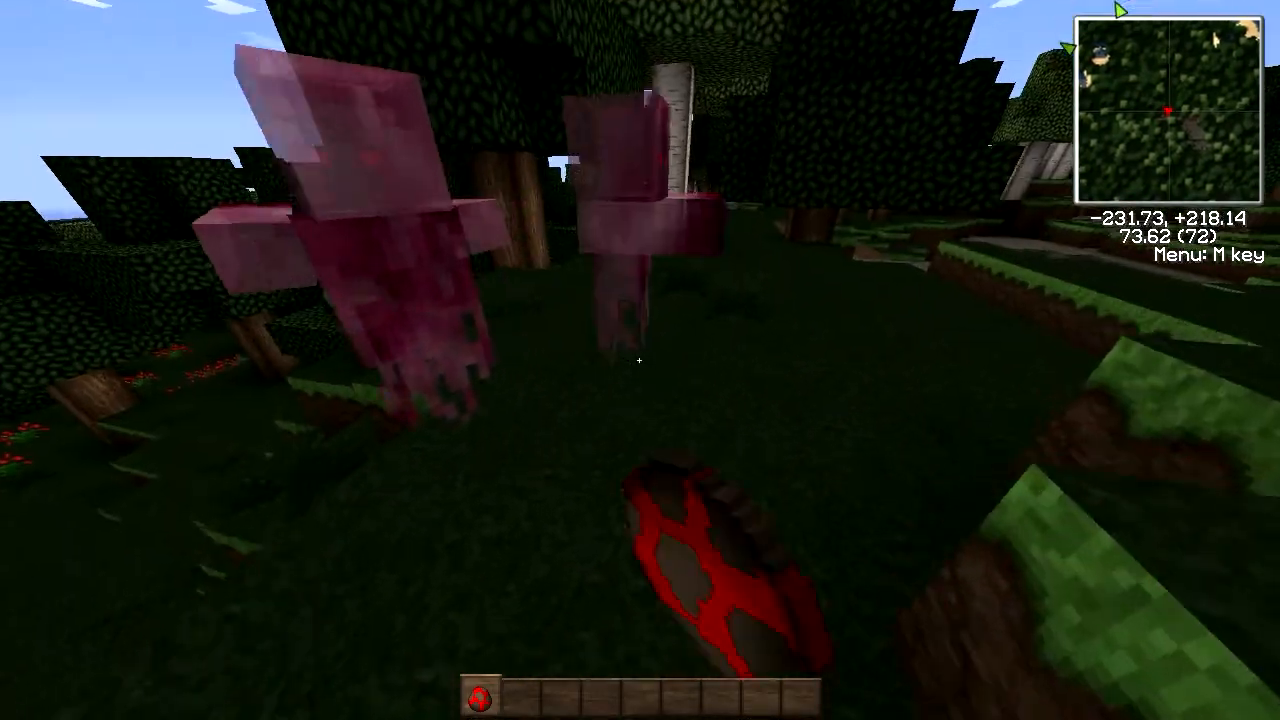
{"action": "right_click", "coordinate": [639, 360]}
Step: Walk further up through the forest and past the sheep
{"action": "key", "text": "w"}
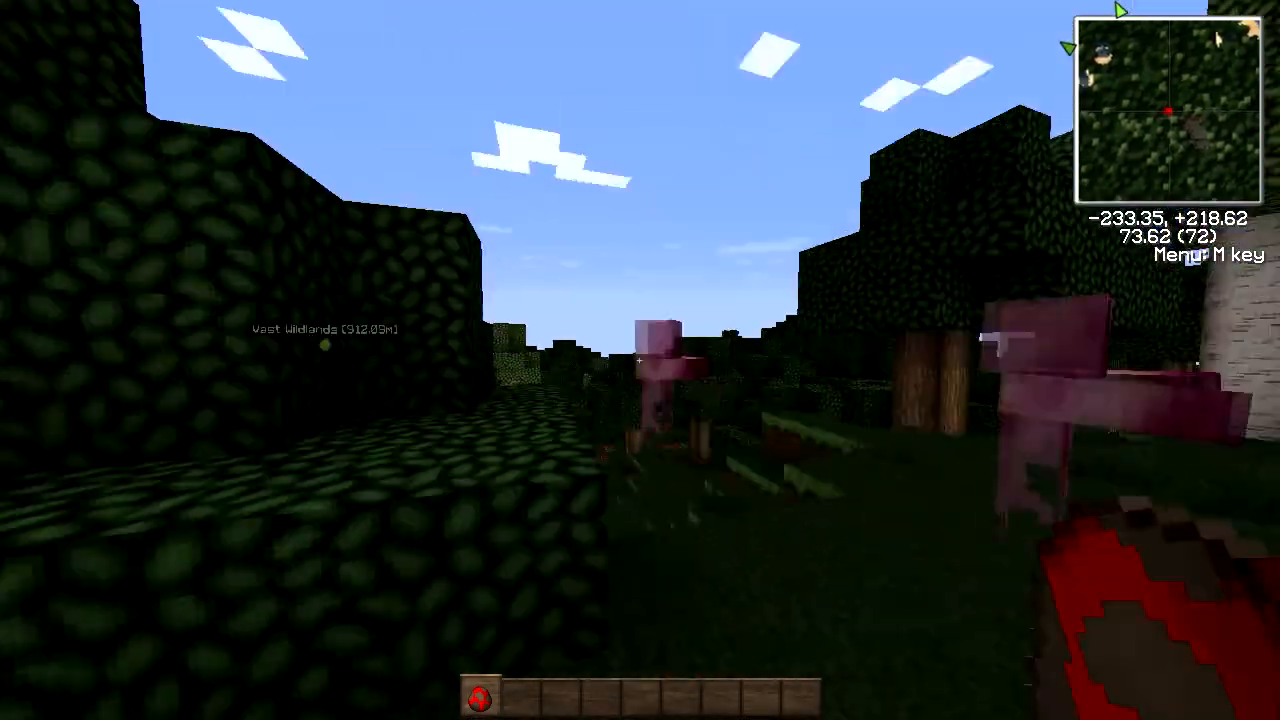
{"action": "key", "text": "w"}
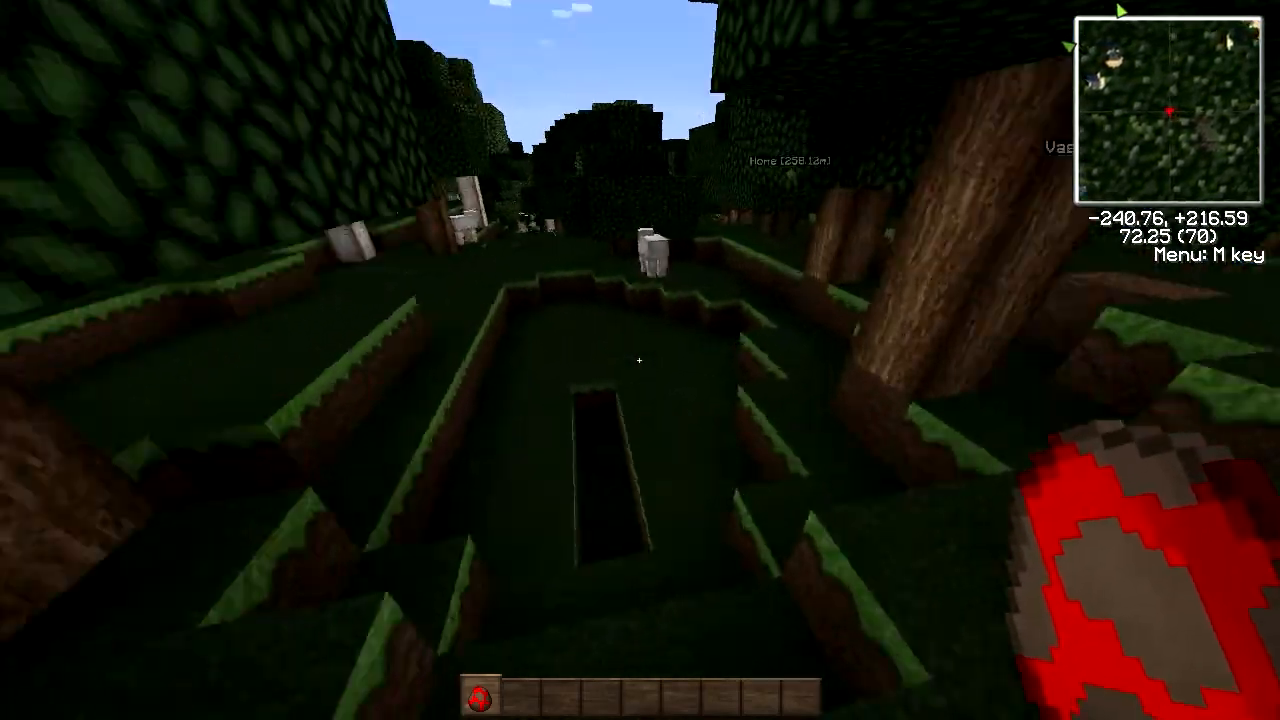
{"action": "key", "text": "w"}
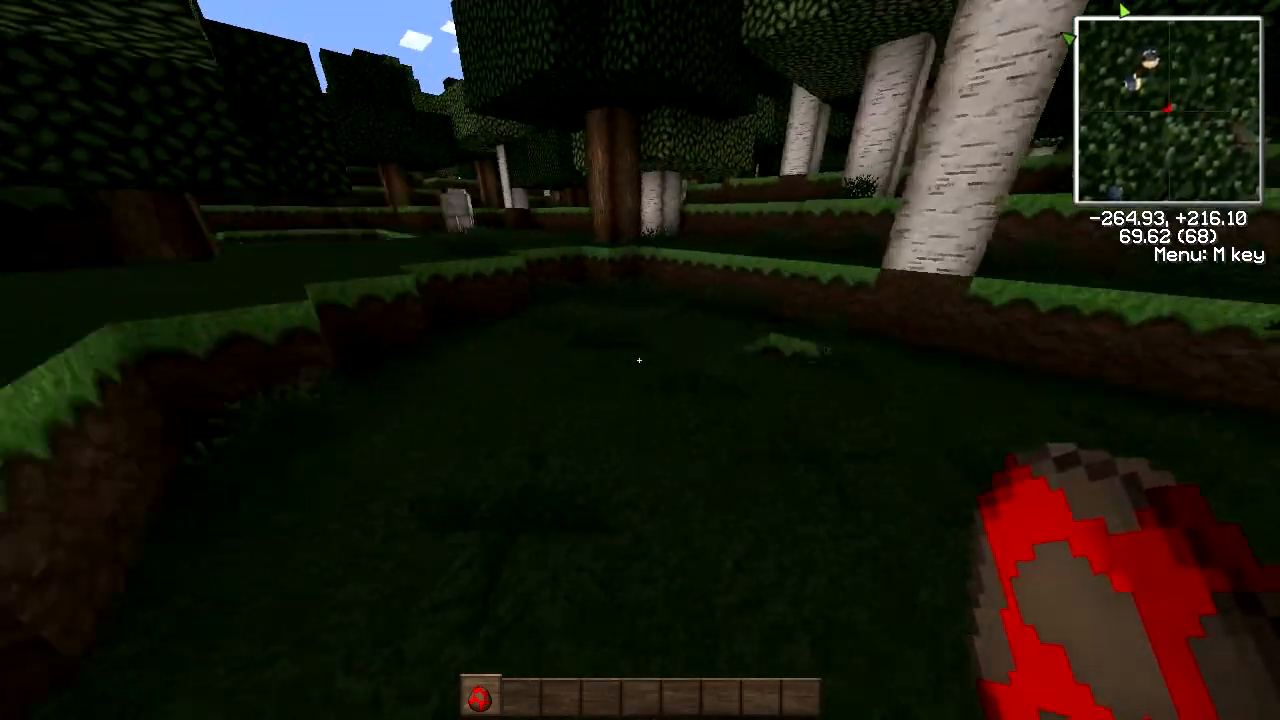
{"action": "key", "text": "w"}
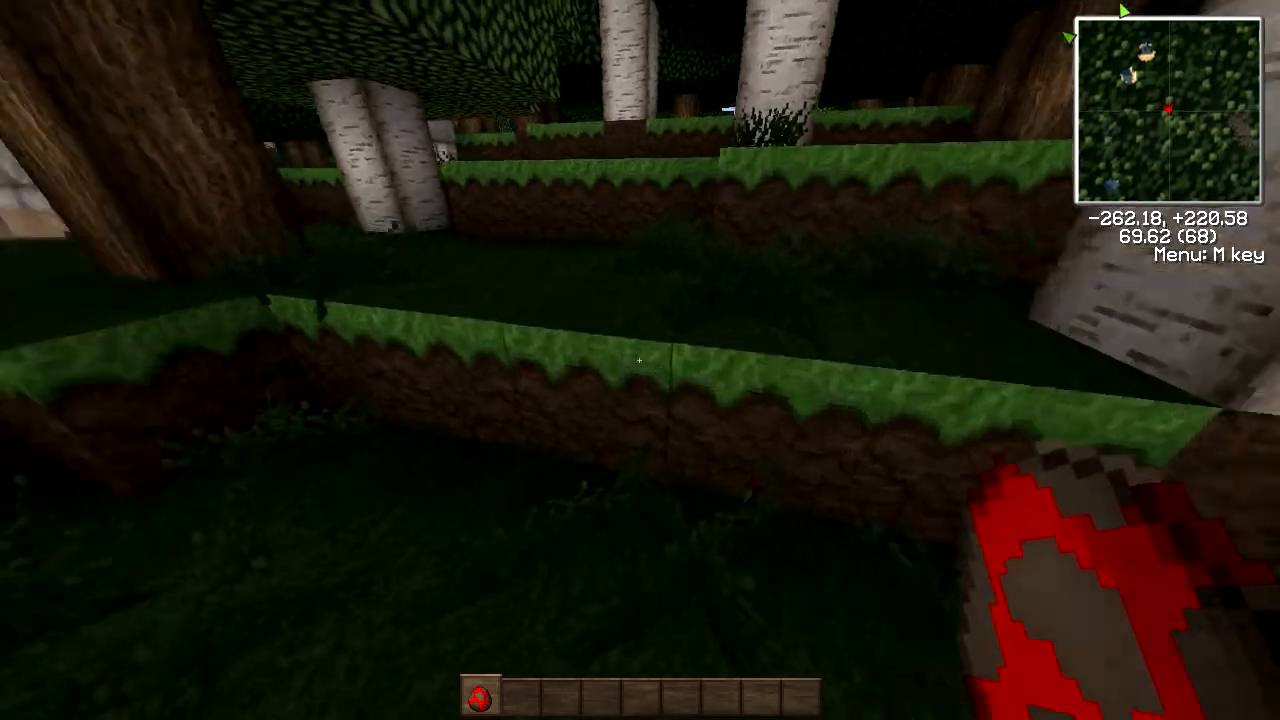
{"action": "key", "text": "w"}
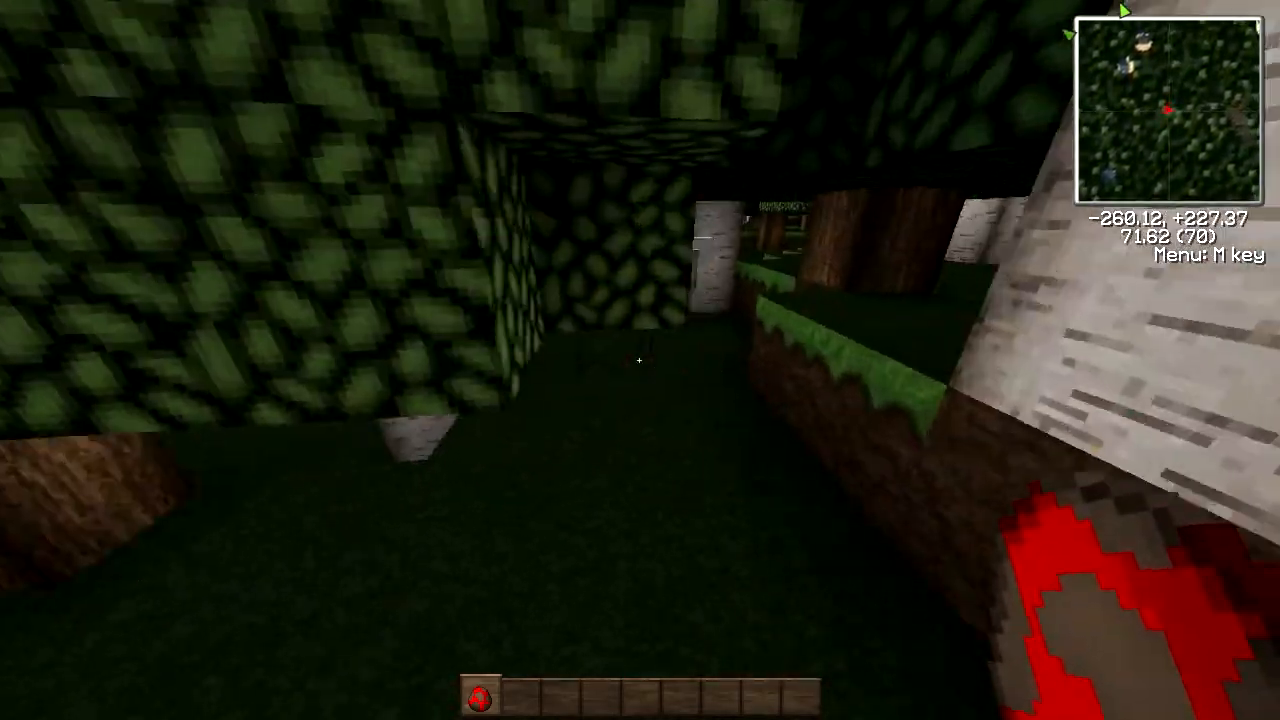
{"action": "key", "text": "w"}
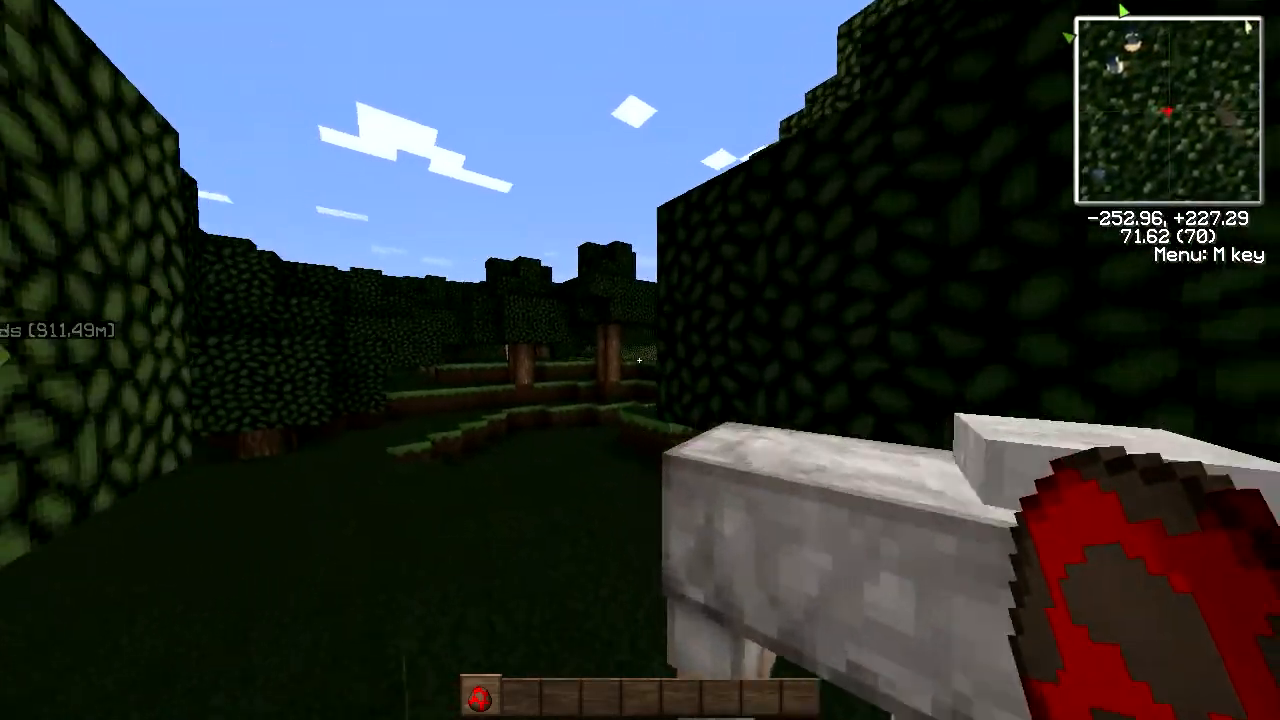